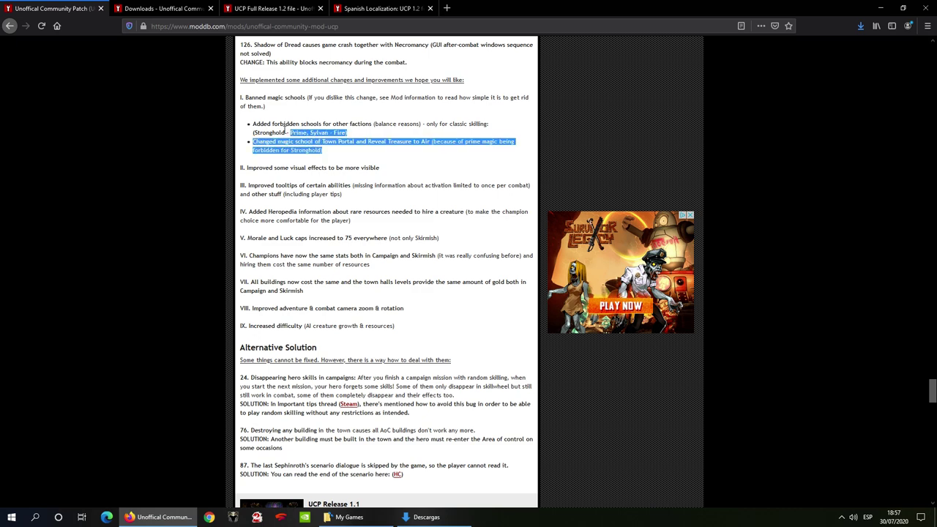
# Step: Review the Unofficial Community Patch change list and return to the installation instructions at the start of the page
pyautogui.click(382, 129)
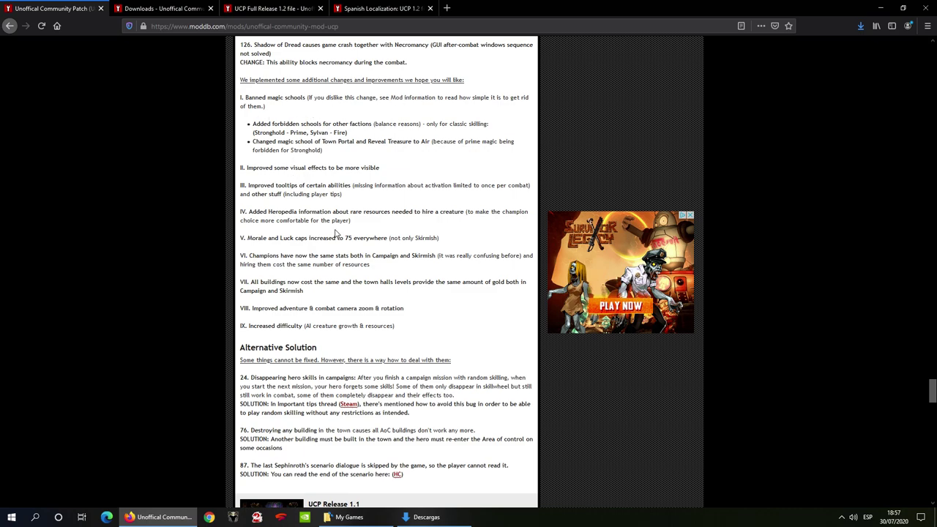
pyautogui.scroll(-3, 431, 322)
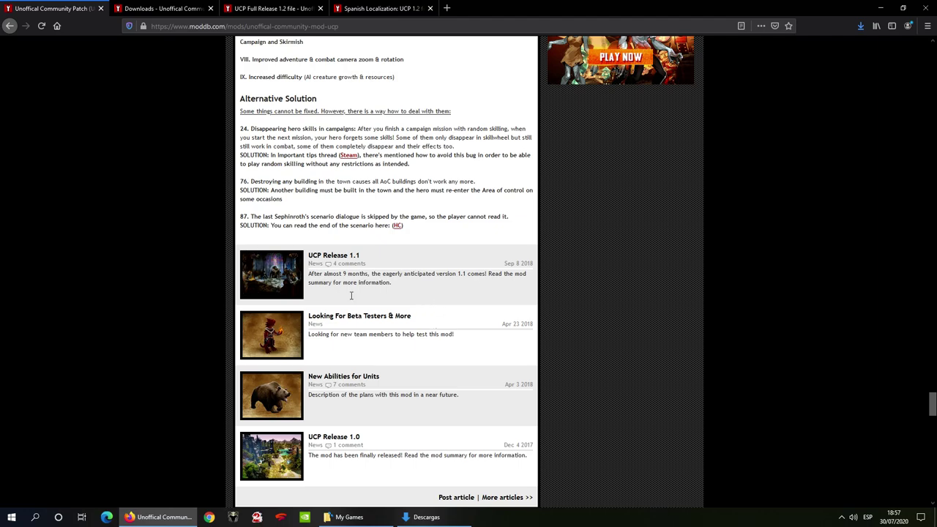
pyautogui.scroll(20, 344, 290)
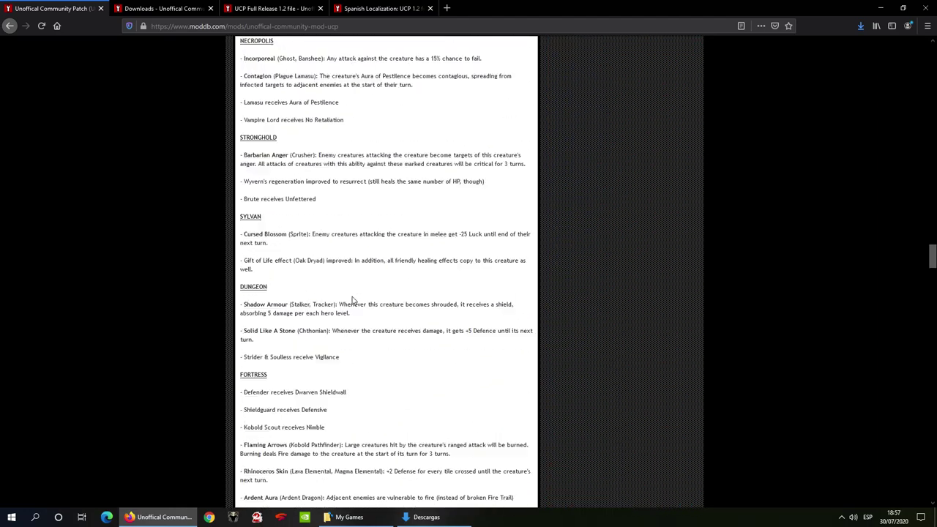
pyautogui.scroll(20, 352, 300)
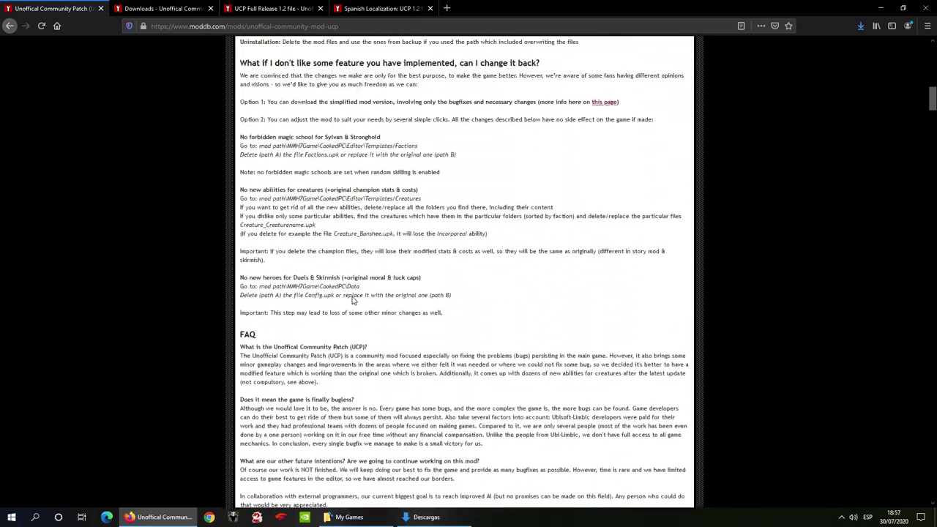
pyautogui.scroll(20, 352, 300)
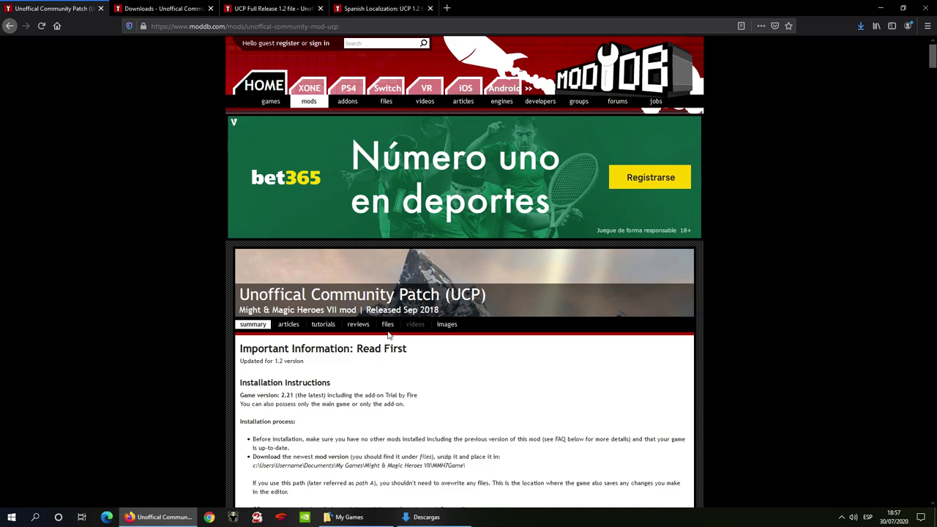
# Step: Check the mod's file list and the download pages for UCP Full Release 1.2 and the Spanish localization
pyautogui.click(161, 8)
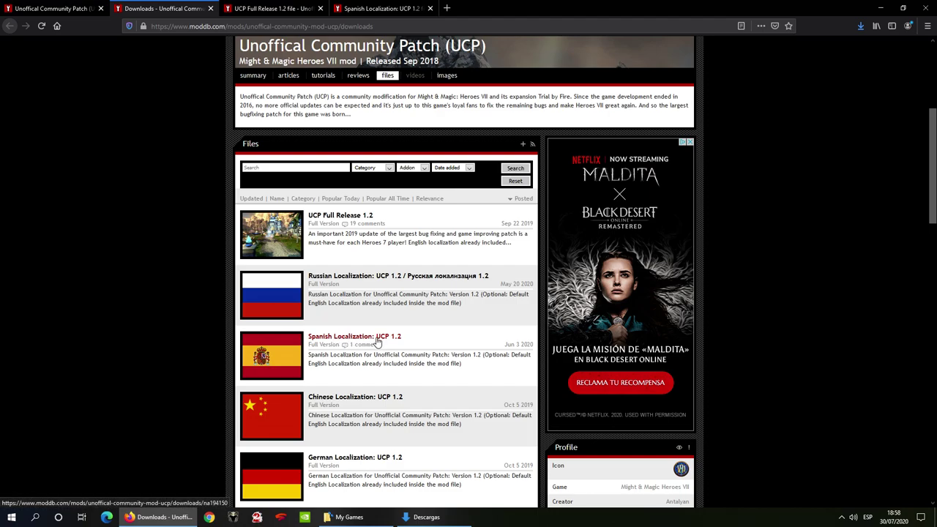
pyautogui.click(275, 8)
pyautogui.click(373, 9)
pyautogui.click(289, 8)
# Step: Move UCP_1.2_FULL.zip and UCP_1.2_SPANISH_LOC.1.zip from Descargas into the My Games folder Might & Magic Heroes VII
pyautogui.click(426, 517)
pyautogui.scroll(-1, 294, 185)
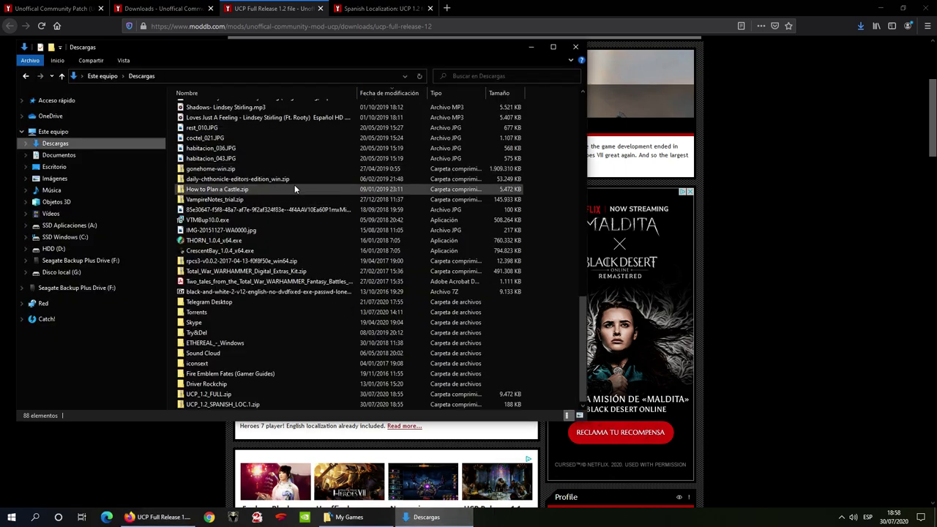
pyautogui.click(245, 404)
pyautogui.keyDown('ctrl'); pyautogui.click(249, 393); pyautogui.keyUp('ctrl')
pyautogui.click(349, 517)
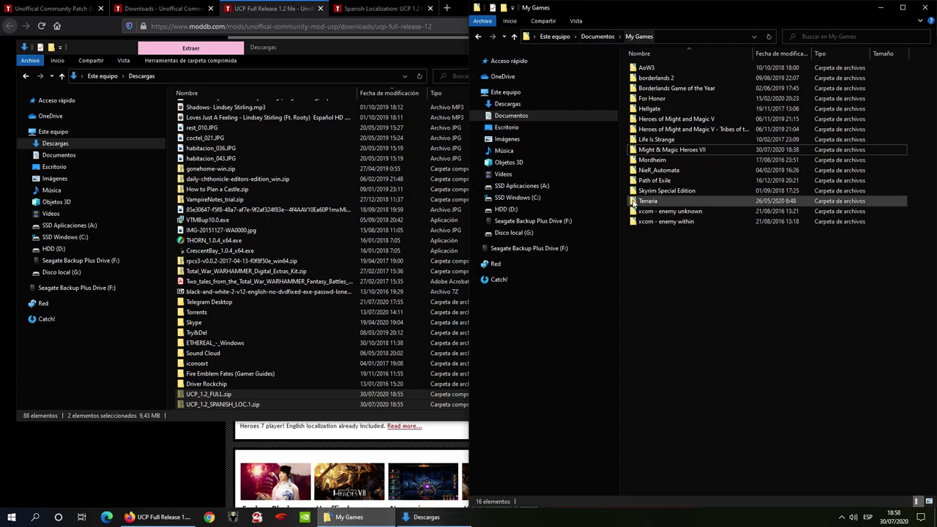
pyautogui.doubleClick(674, 150)
pyautogui.hotkey('ctrl', 'v')
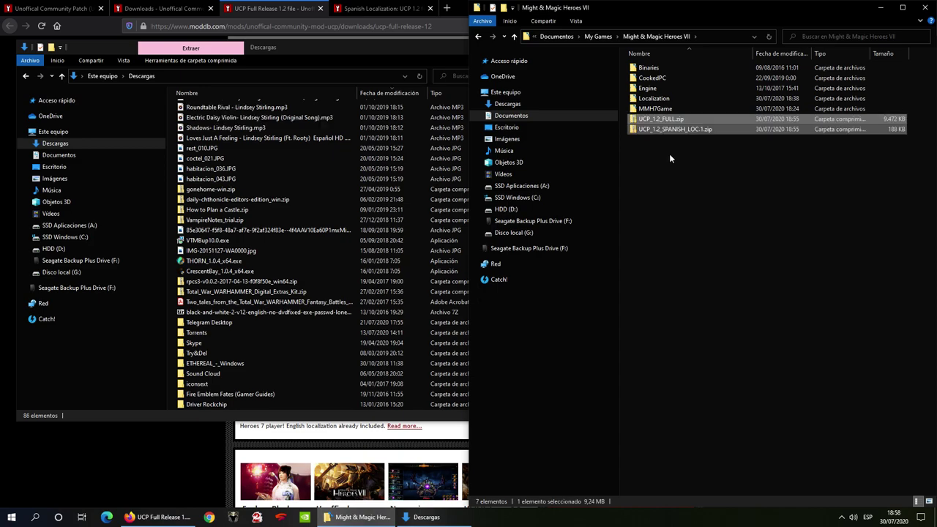
# Step: Delete the CookedPC and Localization folders from the Might & Magic Heroes VII folder
pyautogui.click(671, 101)
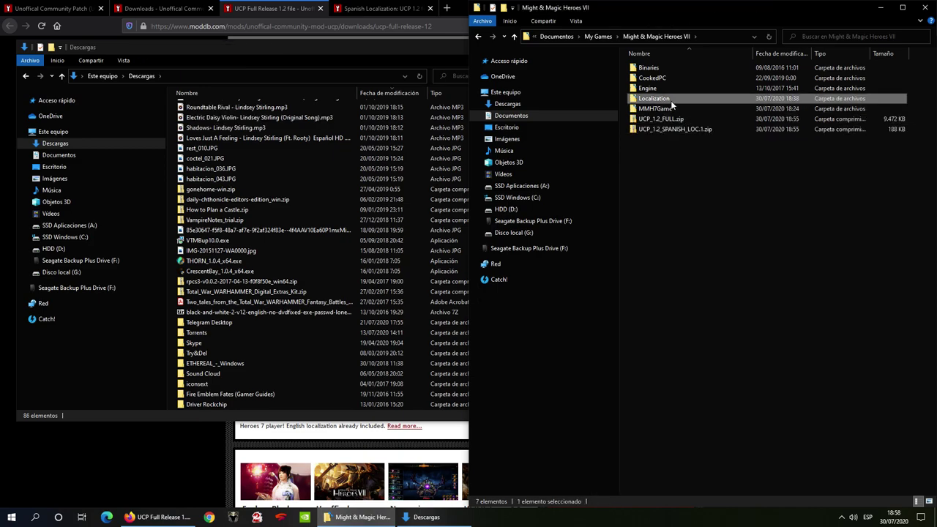
pyautogui.doubleClick(672, 117)
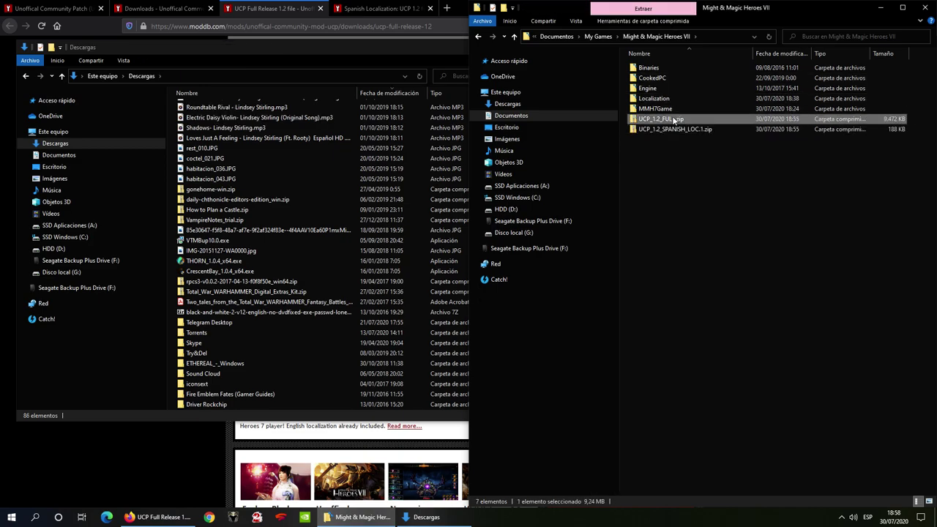
pyautogui.hotkey('alt', 'Left')
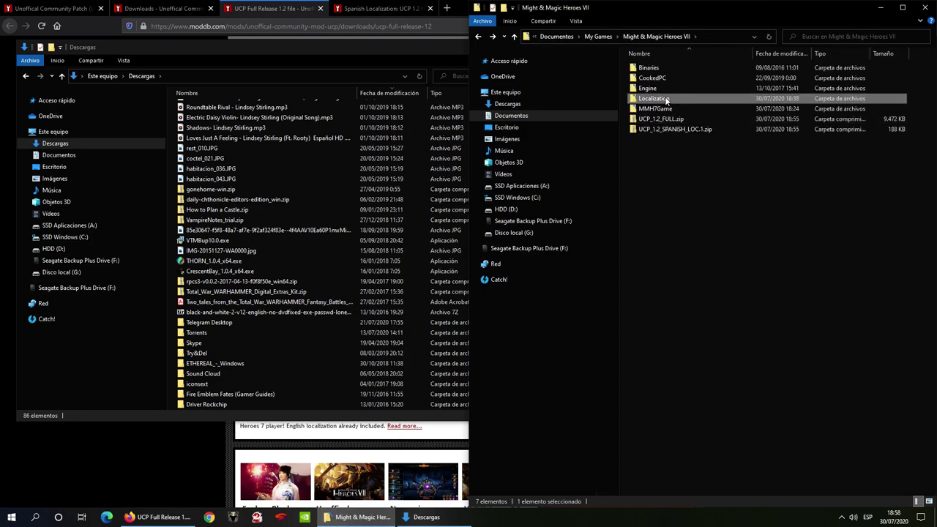
pyautogui.keyDown('ctrl'); pyautogui.click(665, 128); pyautogui.keyUp('ctrl')
pyautogui.hotkey('shift', 'Delete')
pyautogui.press('Return')
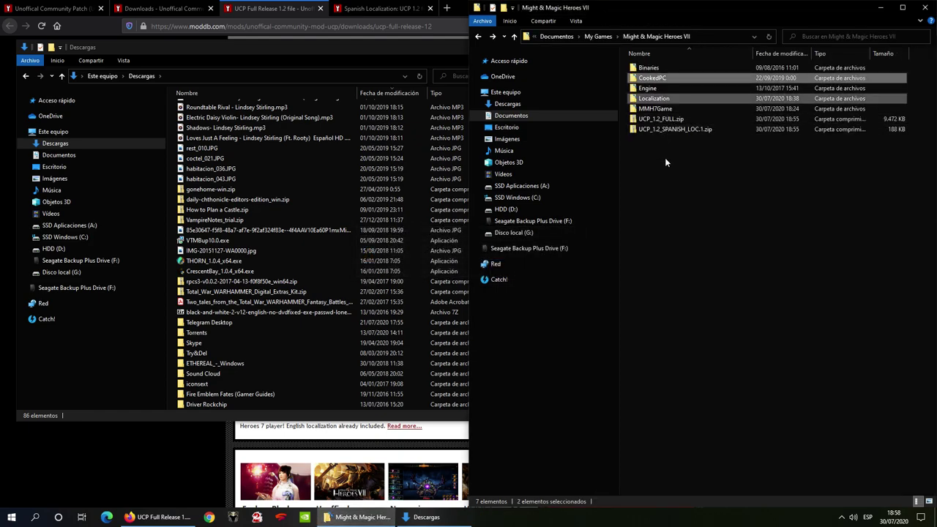
# Step: Look through the contents of the Binaries, Engine and MMH7Game subfolders and return to the Might & Magic Heroes VII folder
pyautogui.doubleClick(660, 68)
pyautogui.press('BackSpace')
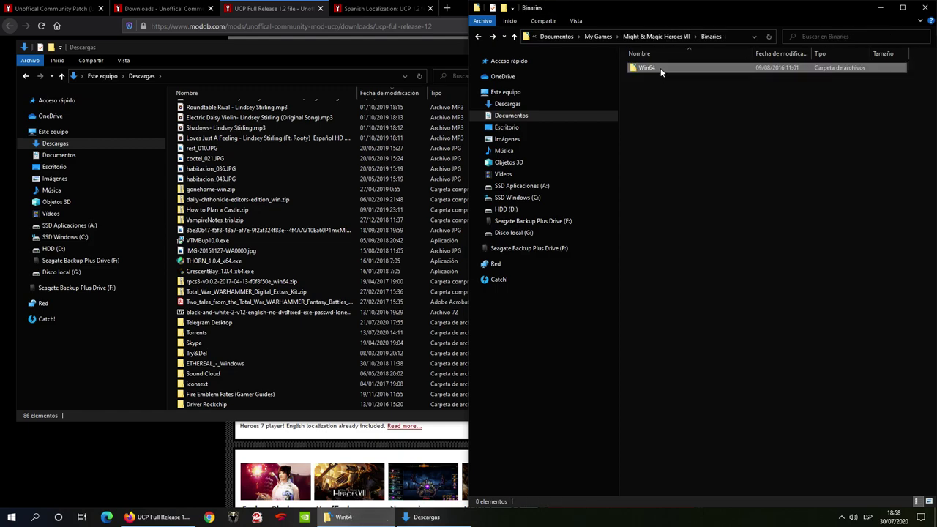
pyautogui.doubleClick(660, 68)
pyautogui.doubleClick(656, 68)
pyautogui.doubleClick(659, 69)
pyautogui.doubleClick(661, 68)
pyautogui.press('BackSpace')
pyautogui.press('BackSpace')
pyautogui.press('BackSpace')
pyautogui.press('BackSpace')
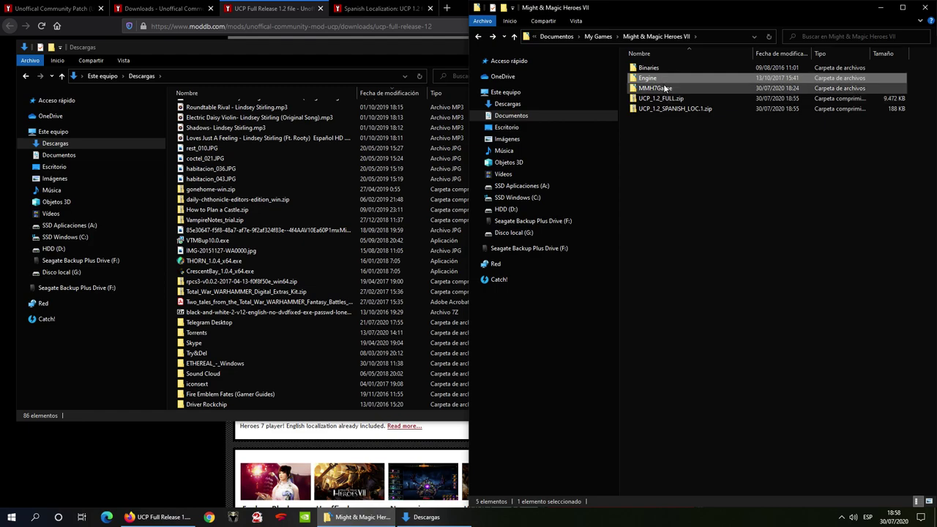
pyautogui.doubleClick(654, 88)
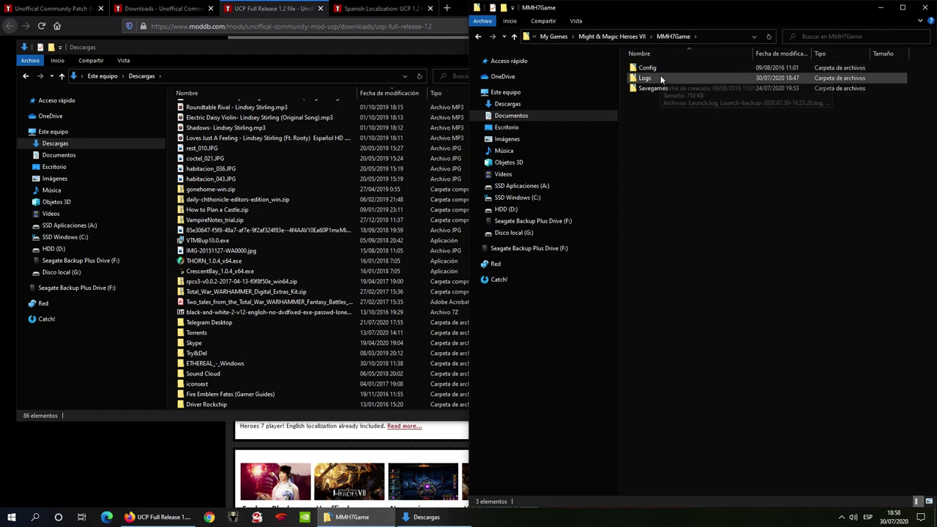
pyautogui.doubleClick(656, 92)
pyautogui.press('BackSpace')
pyautogui.press('BackSpace')
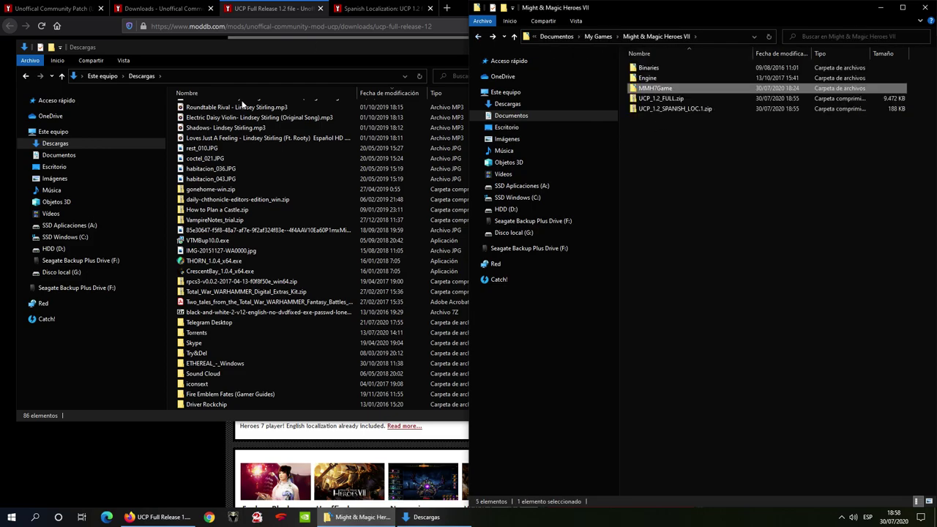
# Step: Check the target folder path for the mod files in the installation instructions on the mod's summary page
pyautogui.click(112, 458)
pyautogui.click(51, 8)
pyautogui.scroll(-3, 411, 295)
pyautogui.scroll(-3, 411, 296)
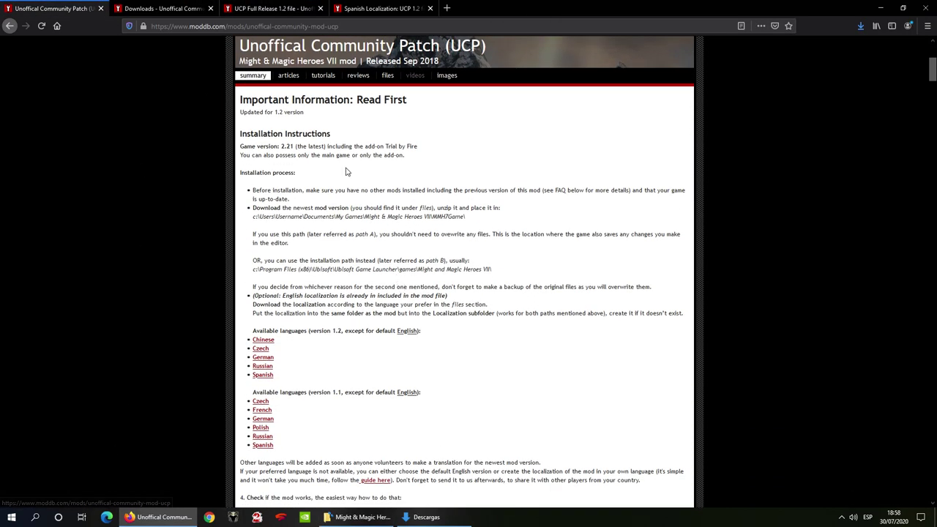
pyautogui.doubleClick(447, 217)
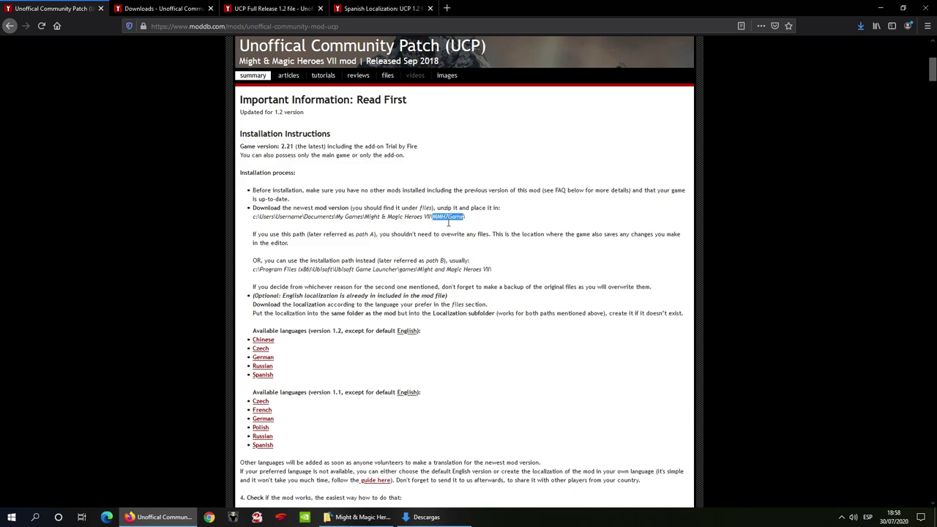
# Step: Move both UCP zip files into the MMH7Game subfolder and open that folder
pyautogui.click(439, 516)
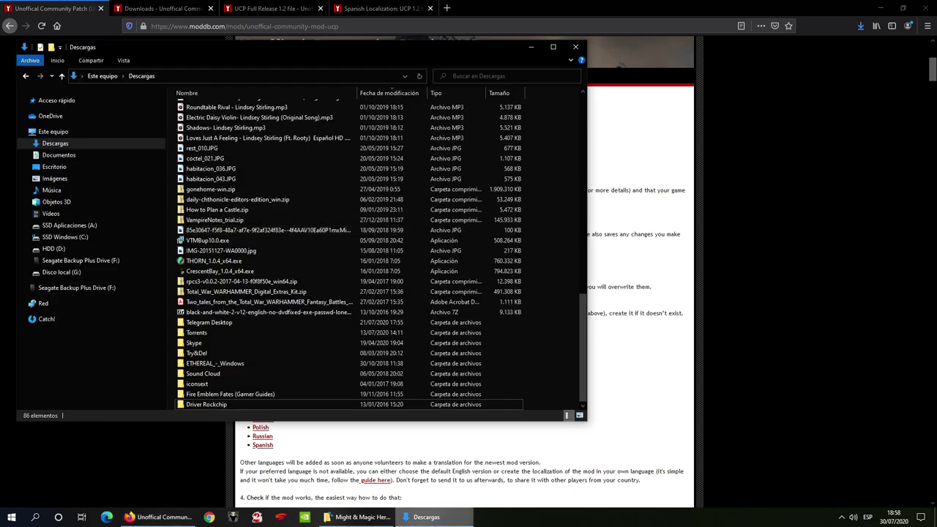
pyautogui.click(359, 517)
pyautogui.moveTo(661, 116); pyautogui.dragTo(654, 88)
pyautogui.doubleClick(654, 88)
# Step: Review the localization instructions on the mod page, and minimize the browser and Descargas windows
pyautogui.click(313, 441)
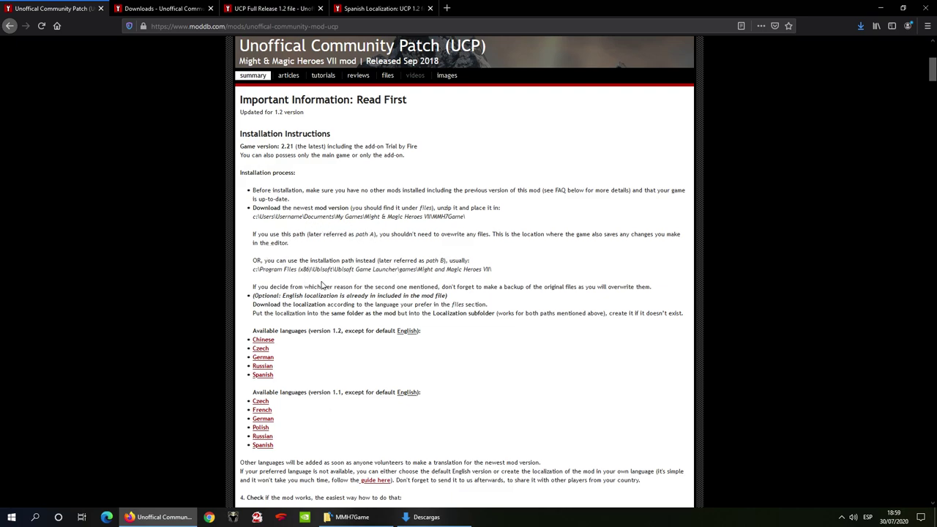
pyautogui.scroll(-2, 315, 268)
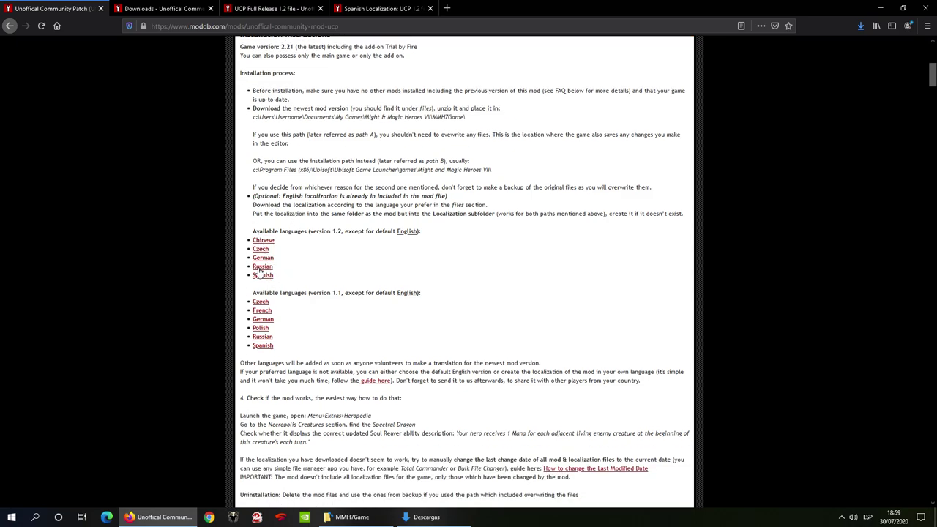
pyautogui.click(157, 516)
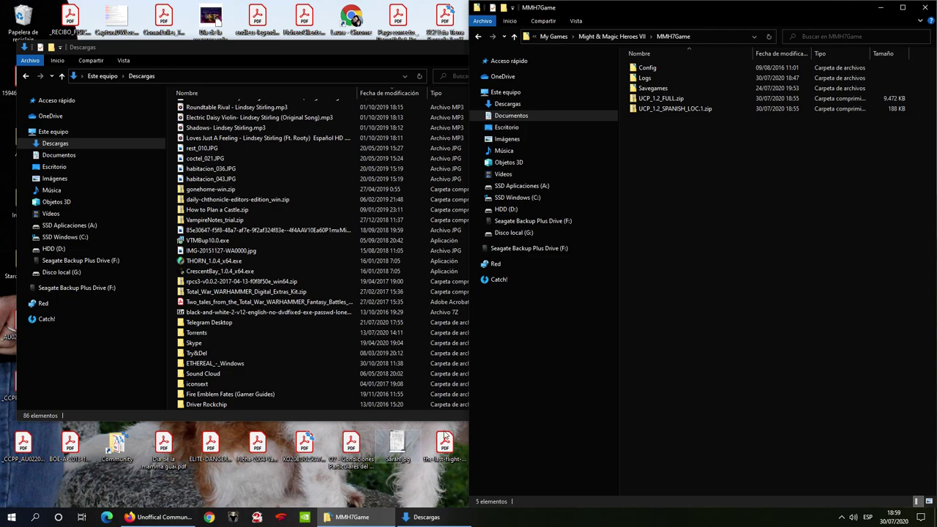
pyautogui.click(426, 516)
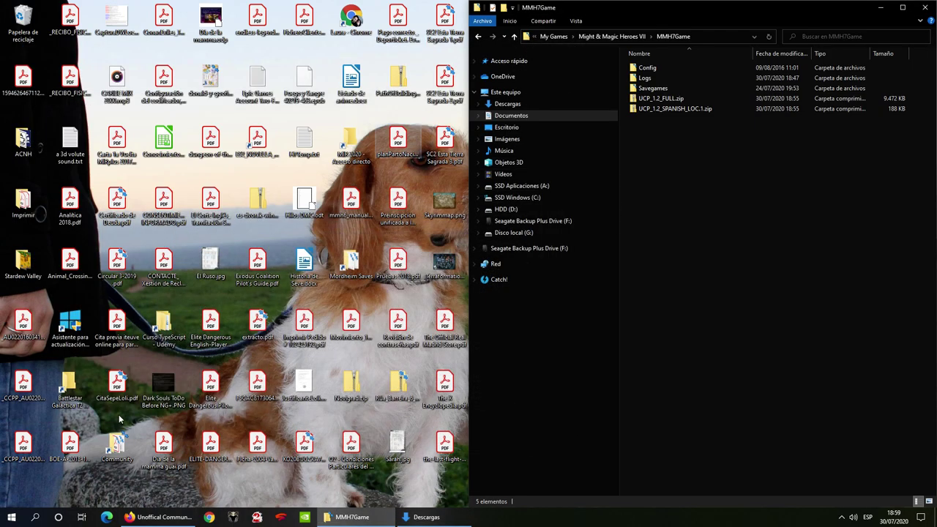
# Step: Open Uplay and launch Might and Magic Heroes VII (64 Bit)
pyautogui.click(842, 517)
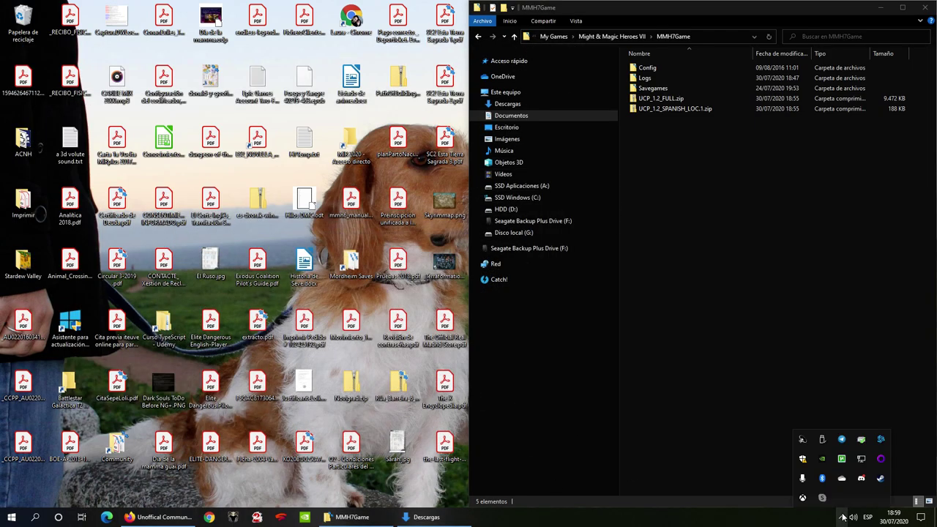
pyautogui.click(19, 520)
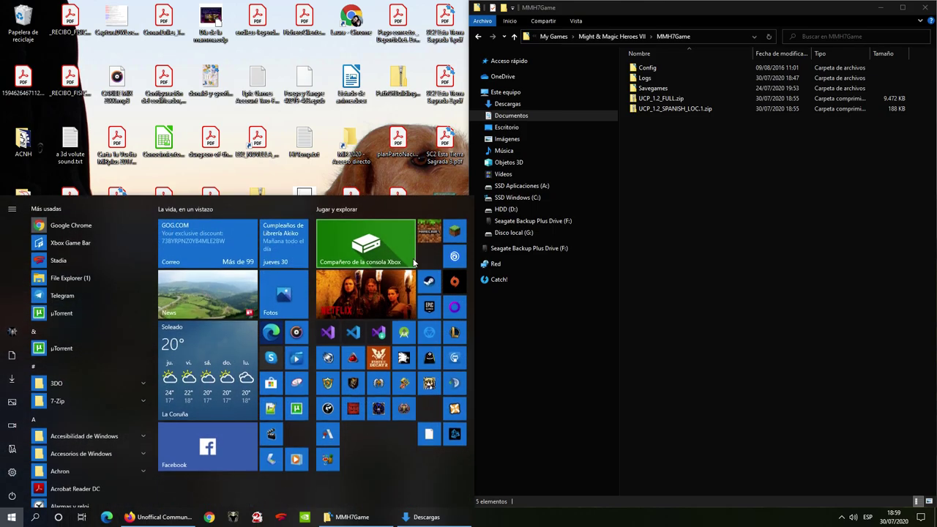
pyautogui.click(458, 266)
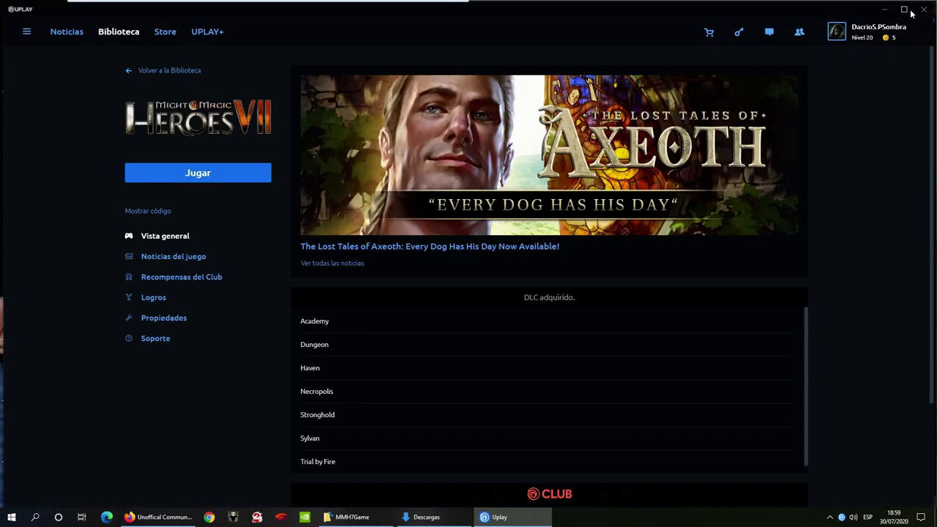
pyautogui.click(197, 173)
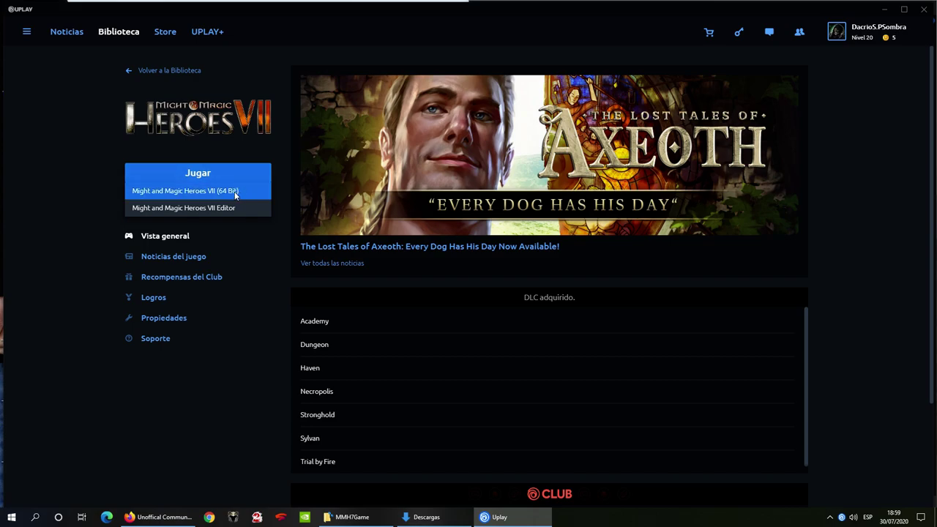
pyautogui.click(236, 192)
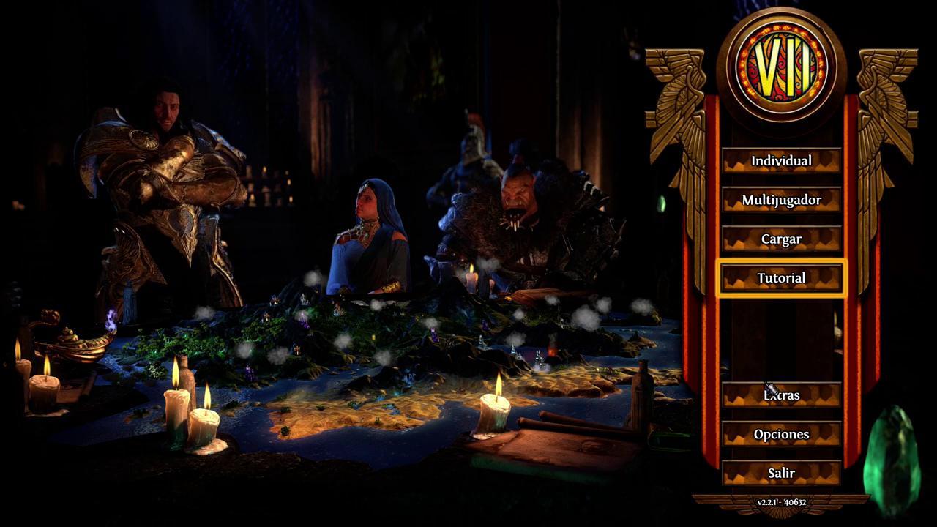
# Step: Open the creatures section of the Heropedia from the game's extras
pyautogui.click(804, 395)
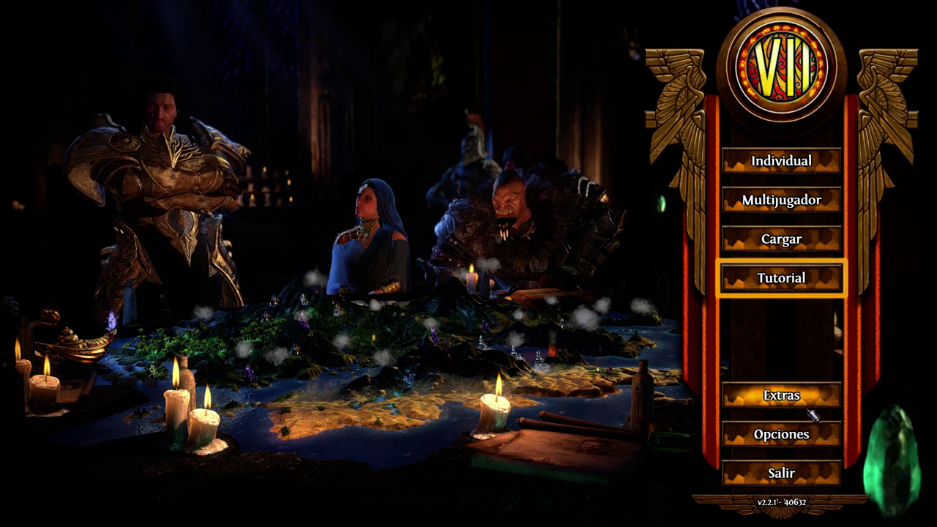
pyautogui.click(781, 161)
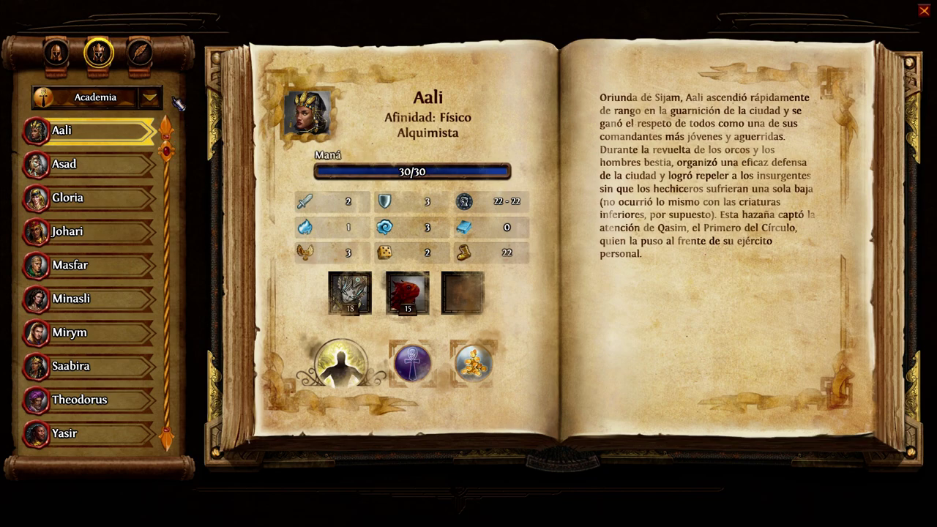
pyautogui.click(56, 52)
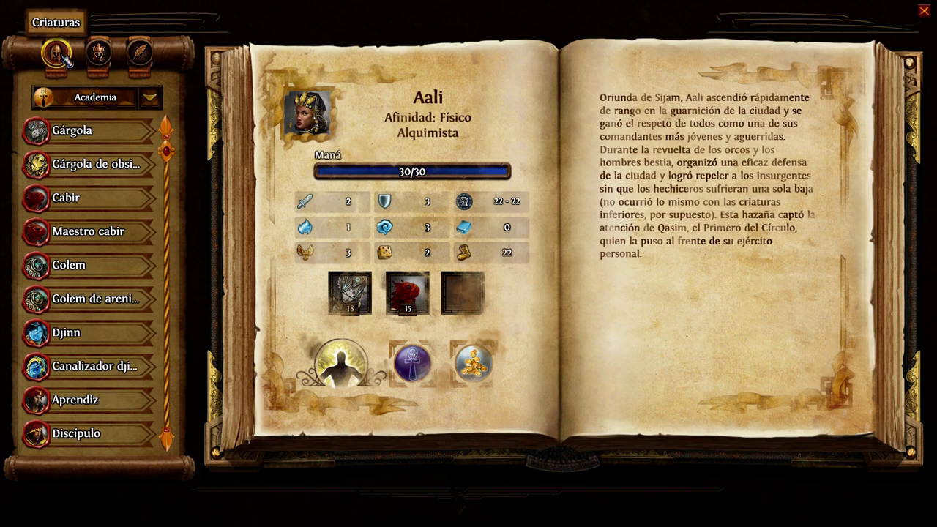
# Step: Check the ability description of the Dragón espectral among the Necrópolis creatures, and leave the Heropedia
pyautogui.click(107, 97)
pyautogui.click(90, 140)
pyautogui.scroll(-3, 103, 366)
pyautogui.scroll(-1, 102, 395)
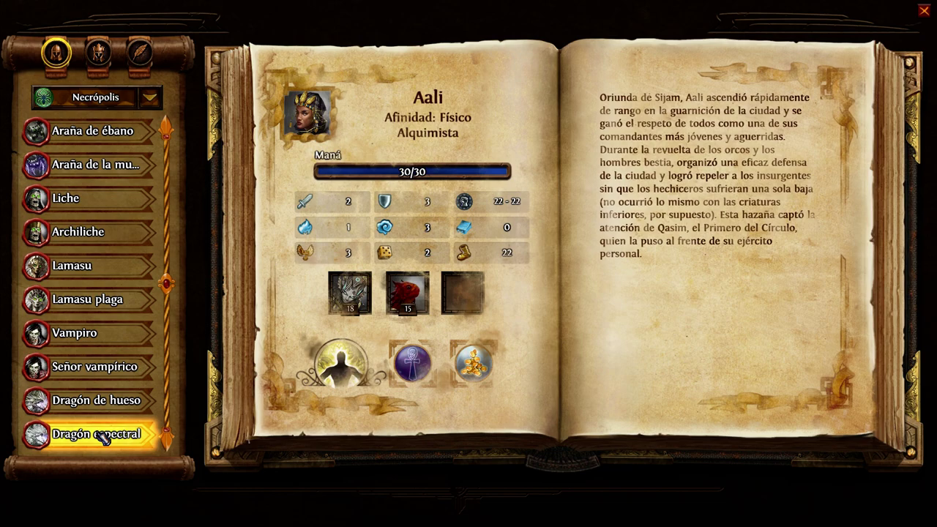
pyautogui.click(95, 433)
pyautogui.moveTo(413, 353)
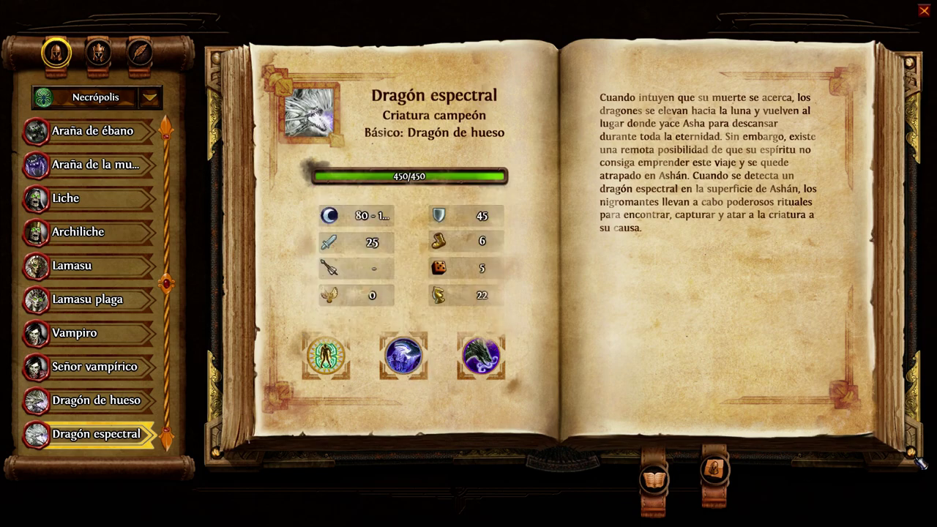
pyautogui.click(730, 476)
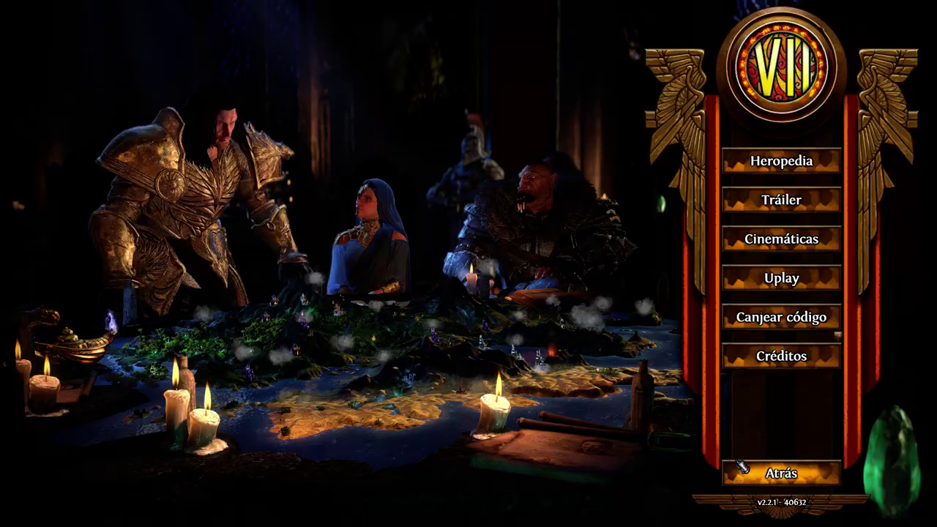
# Step: Leave the extras and quit the game, confirming the exit
pyautogui.click(801, 481)
pyautogui.click(803, 480)
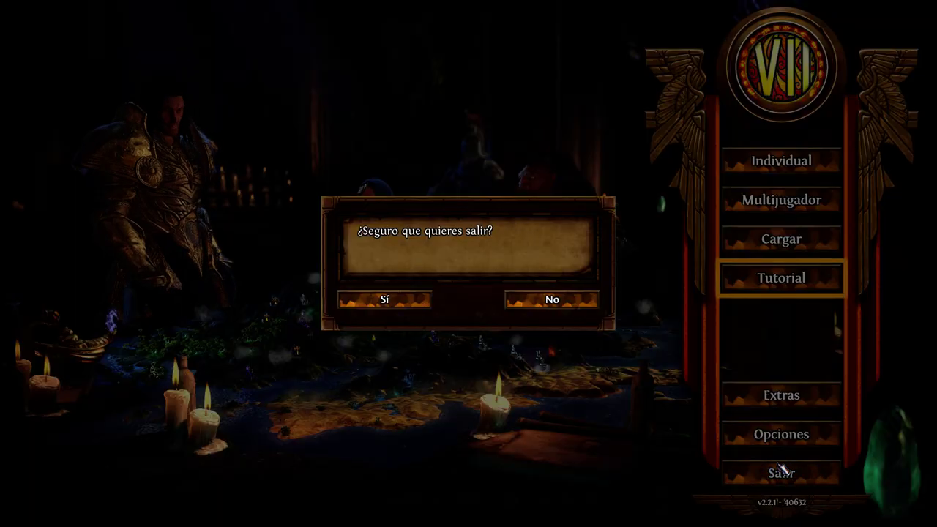
pyautogui.click(375, 306)
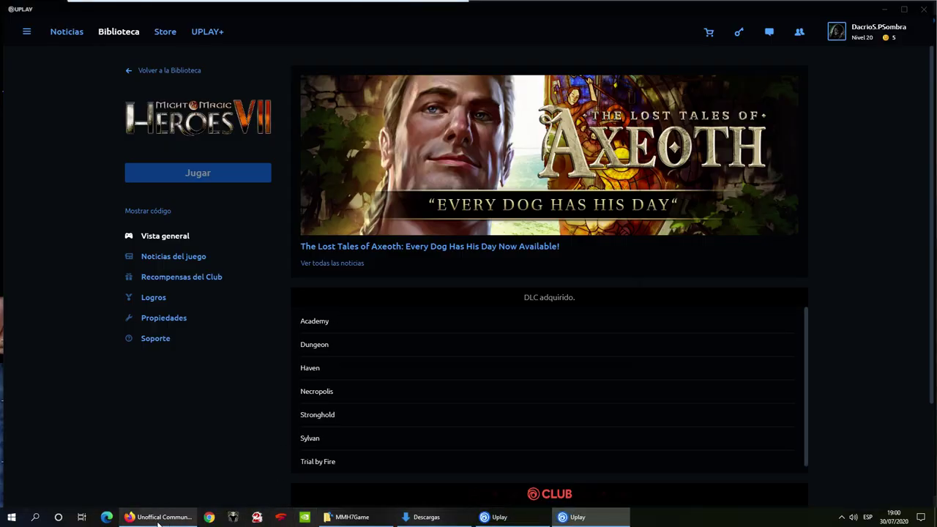
# Step: Switch to Firefox and find the mod's MMH7Game destination folder in the installation instructions
pyautogui.click(160, 516)
pyautogui.scroll(1, 351, 164)
pyautogui.scroll(-1, 329, 170)
pyautogui.doubleClick(455, 168)
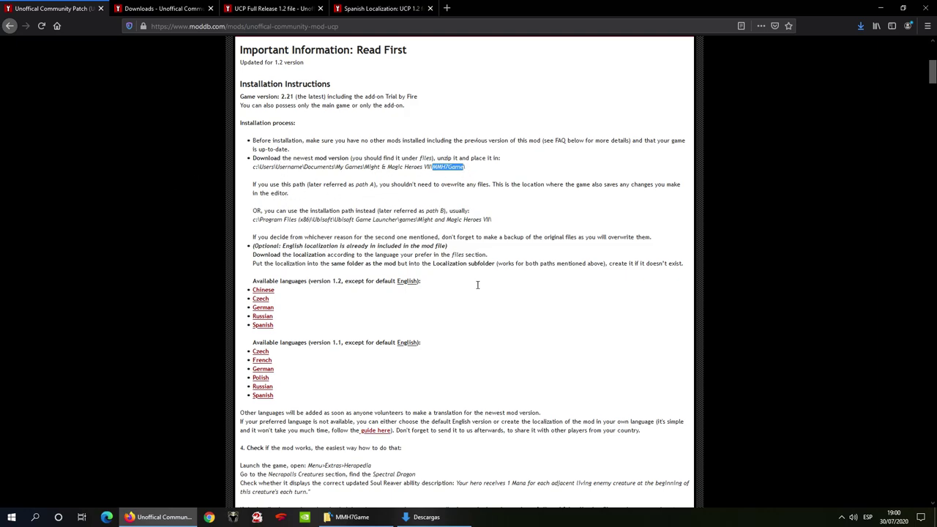
# Step: Close the Descargas window and extract UCP_1.2_FULL.zip directly into the MMH7Game folder with 7-Zip
pyautogui.click(426, 516)
pyautogui.click(377, 517)
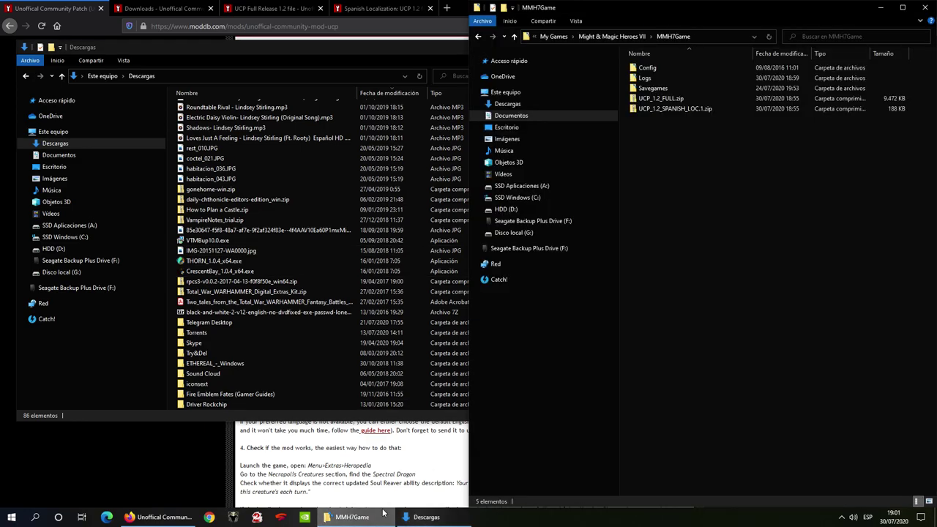
pyautogui.click(413, 51)
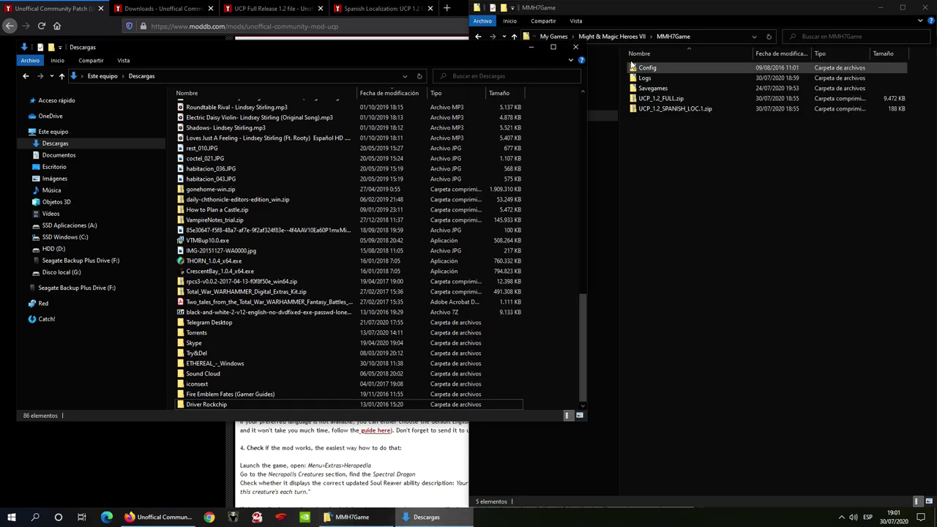
pyautogui.click(575, 46)
pyautogui.moveTo(672, 98); pyautogui.dragTo(699, 178)
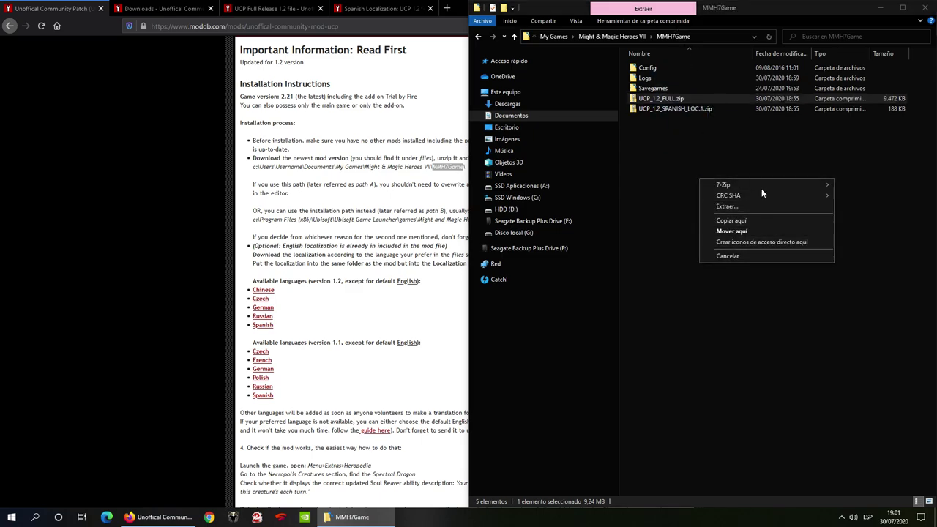
pyautogui.moveTo(760, 186)
pyautogui.click(626, 220)
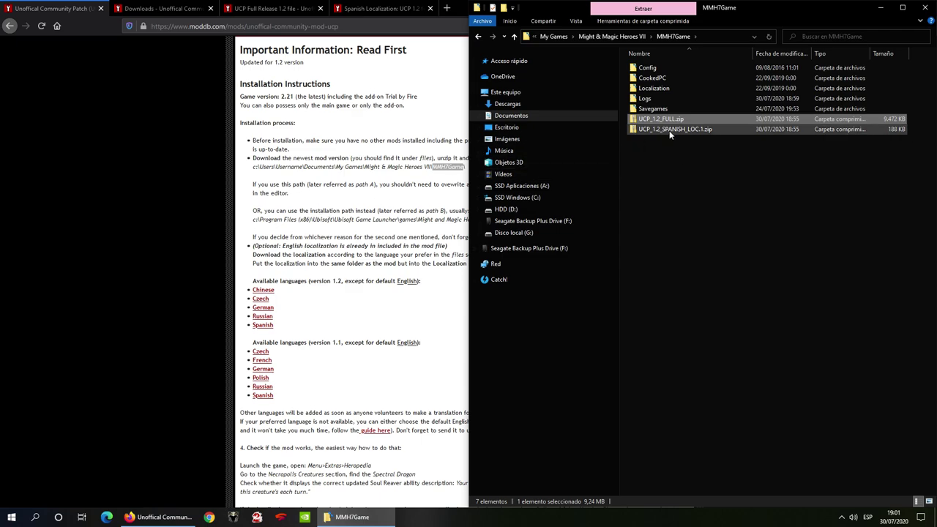
# Step: Review the mod page's instructions for the subfolder where the localization files belong
pyautogui.scroll(-4, 328, 288)
pyautogui.click(328, 289)
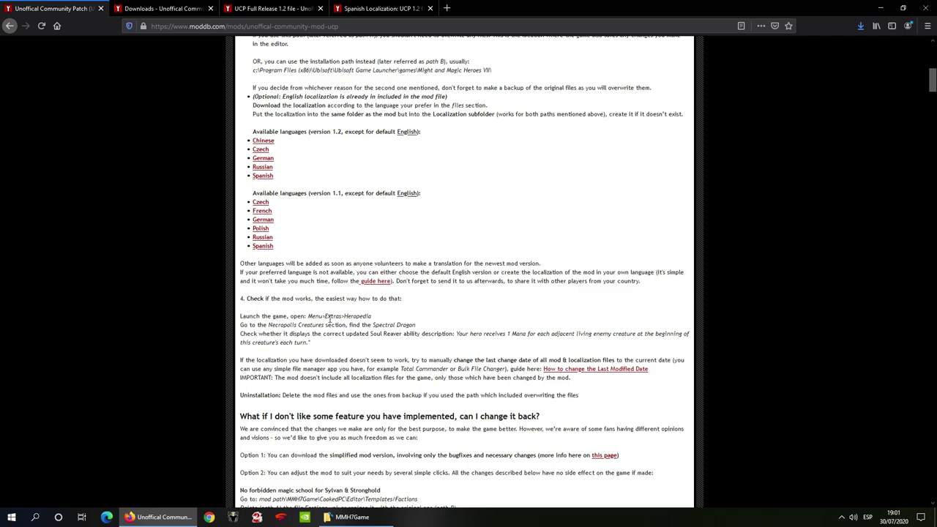
pyautogui.scroll(2, 322, 224)
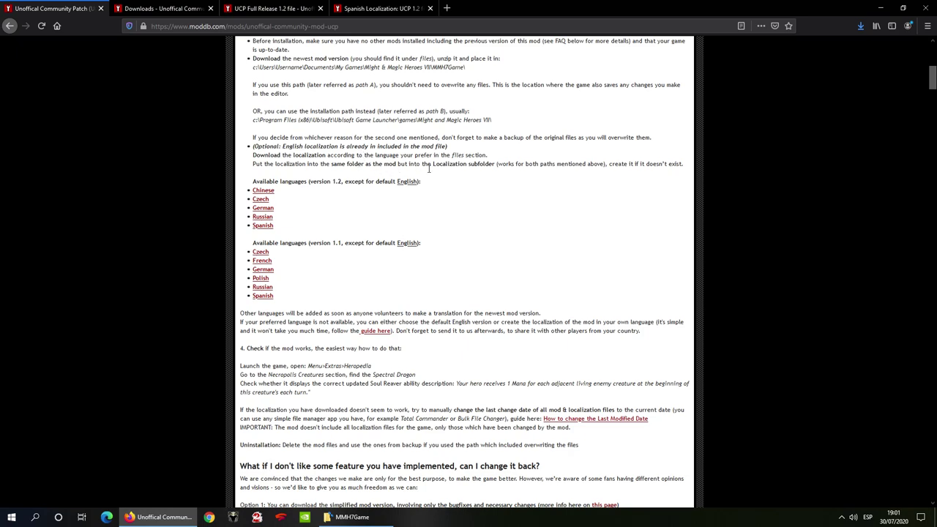
pyautogui.doubleClick(443, 164)
# Step: Extract UCP_1.2_SPANISH_LOC.1.zip into the Localization subfolder of MMH7Game with 7-Zip
pyautogui.click(349, 516)
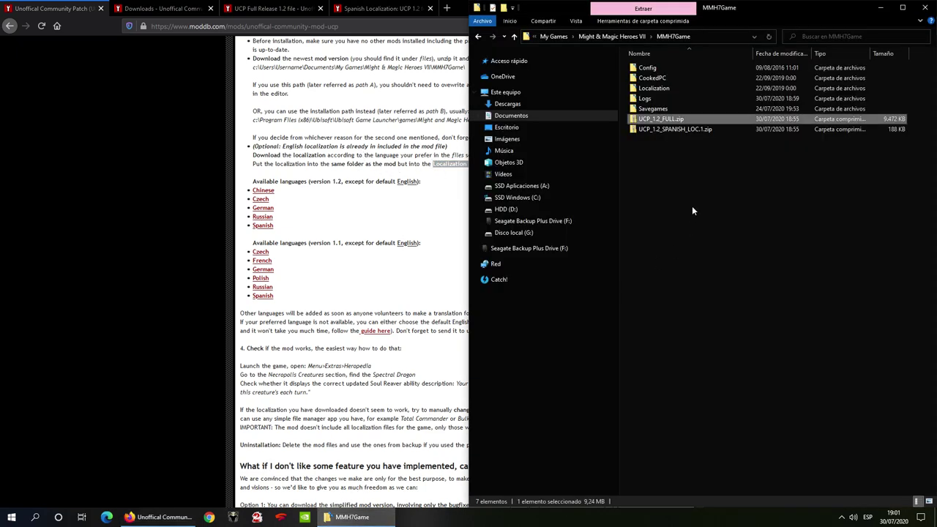
pyautogui.moveTo(657, 129); pyautogui.dragTo(668, 88)
pyautogui.moveTo(692, 90)
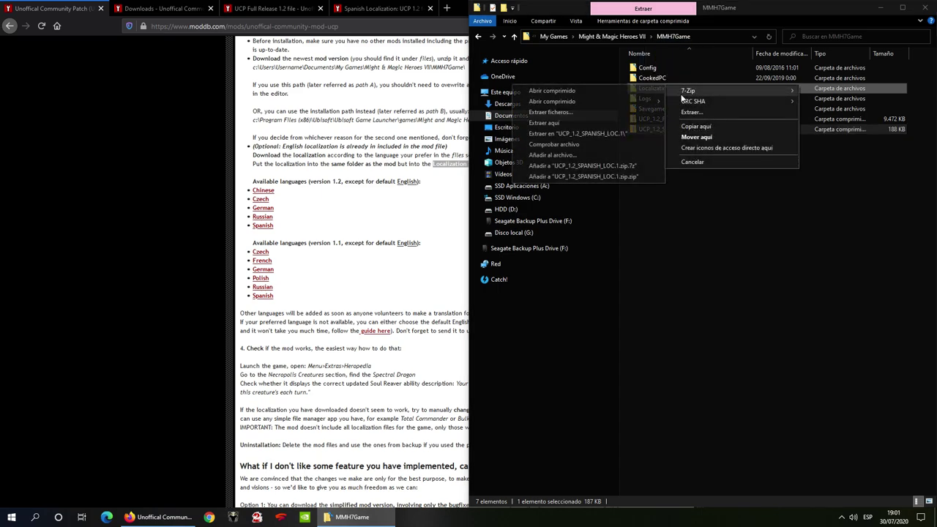
pyautogui.click(575, 123)
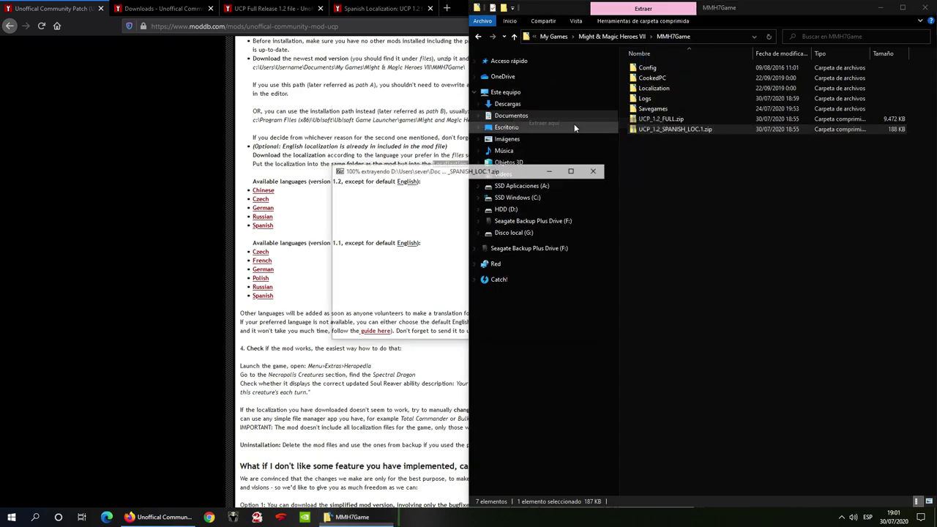
# Step: Open the ESN folder under Localization\Content and look through the extracted Spanish files
pyautogui.doubleClick(651, 90)
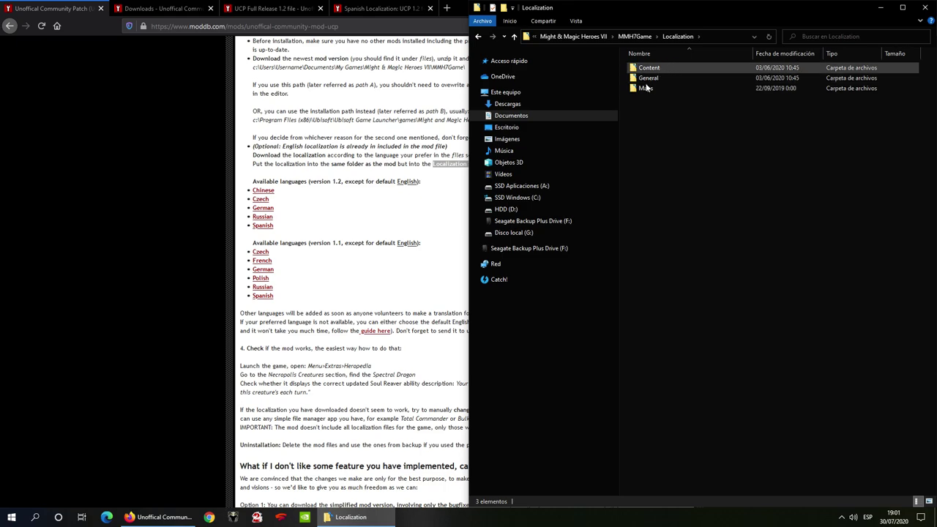
pyautogui.doubleClick(656, 69)
pyautogui.click(646, 77)
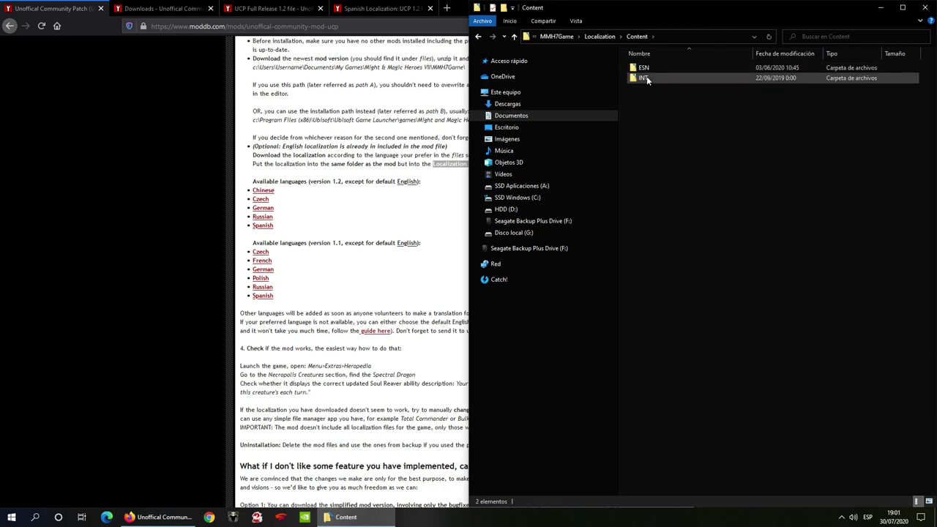
pyautogui.doubleClick(651, 68)
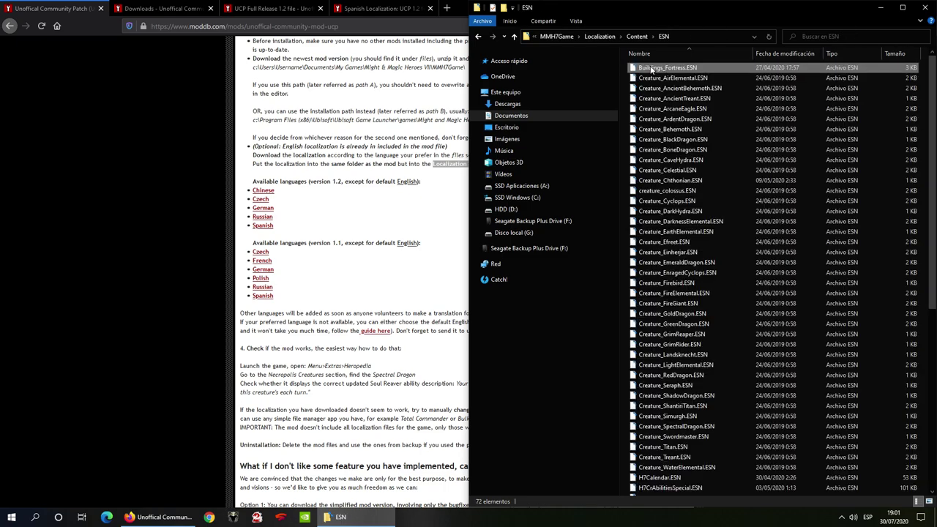
pyautogui.scroll(-7, 681, 220)
pyautogui.scroll(1, 677, 209)
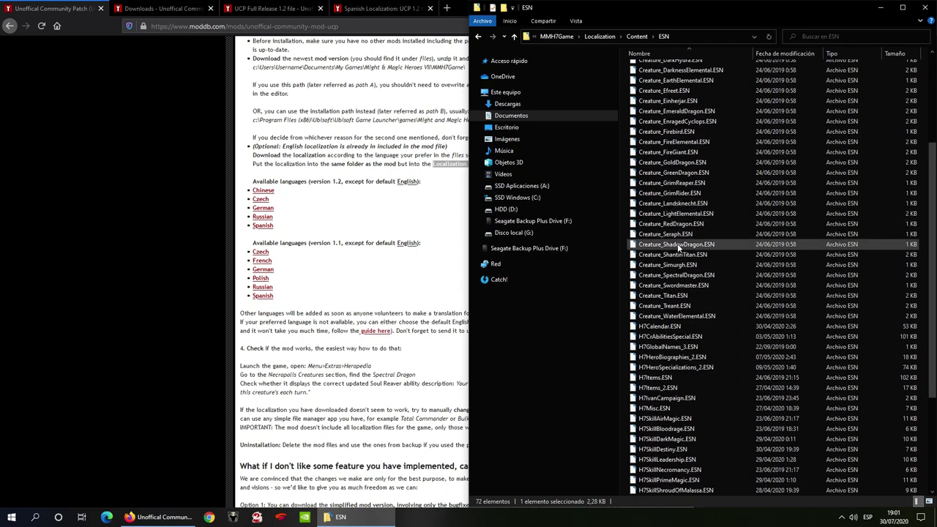
pyautogui.scroll(-3, 678, 247)
# Step: Open H7CrAbilitiesSpecial.ESN in Visual Studio Code and examine the ability identifier, mName and mTooltip of the first entry
pyautogui.rightClick(669, 213)
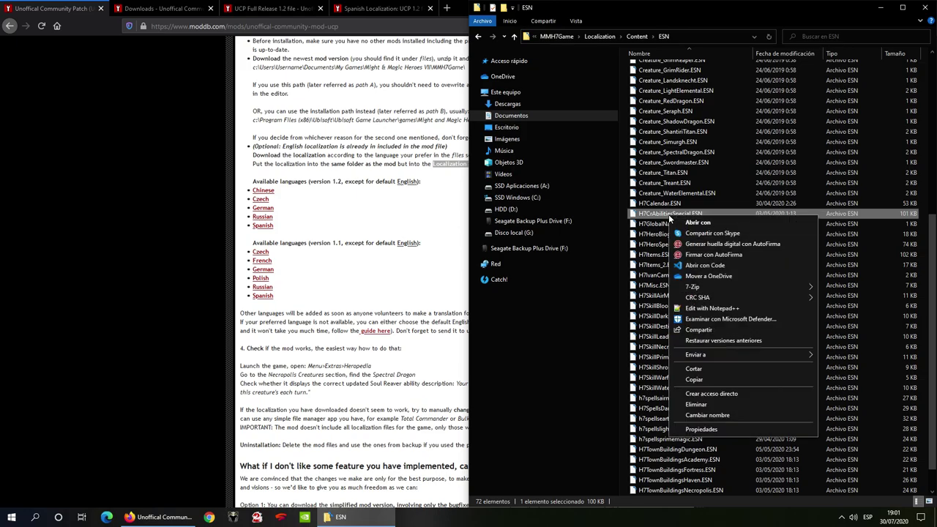
pyautogui.click(705, 264)
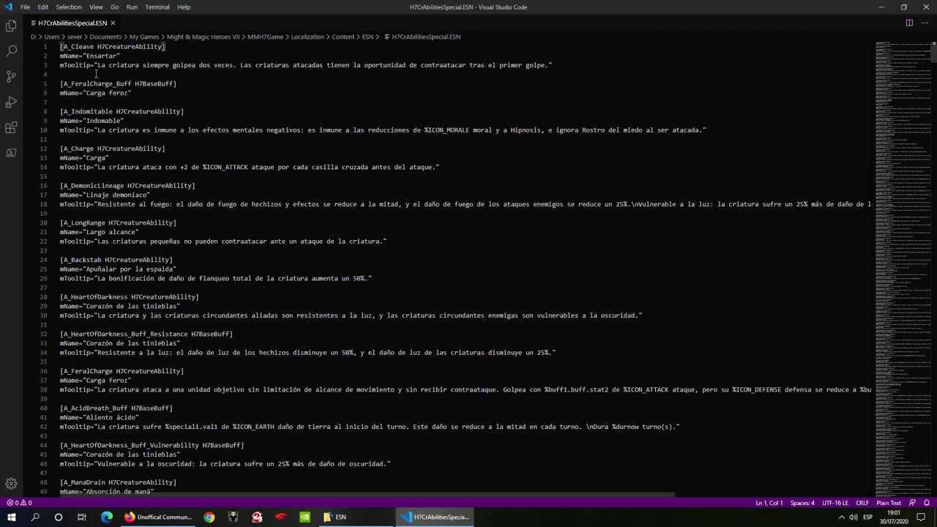
pyautogui.doubleClick(78, 47)
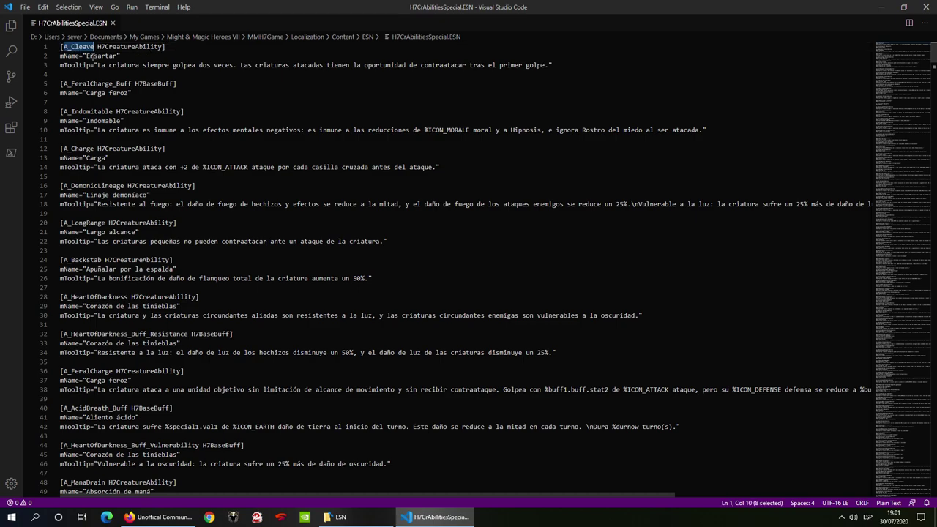
pyautogui.doubleClick(77, 56)
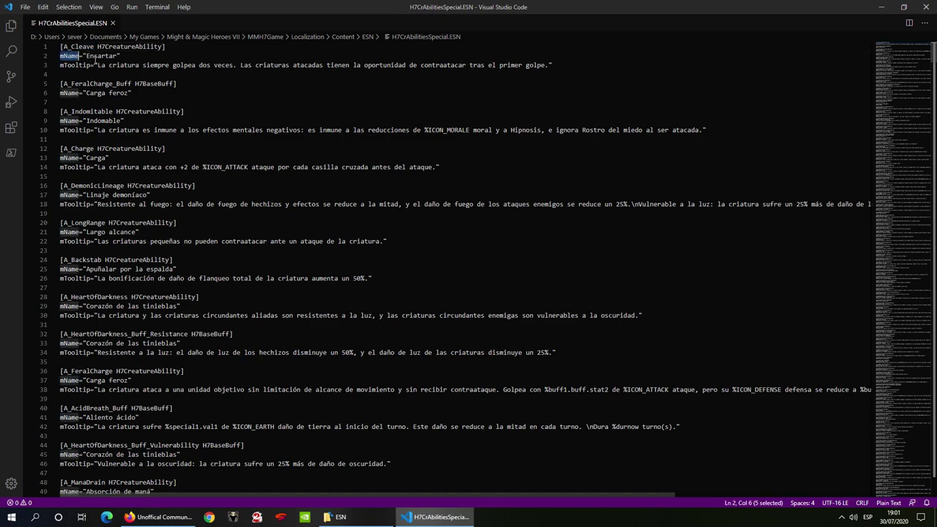
pyautogui.doubleClick(75, 65)
# Step: Look through the creature ability translations, examining the %ICON_LUCK placeholder in the Presencia inspiradora tooltip
pyautogui.scroll(-10, 269, 88)
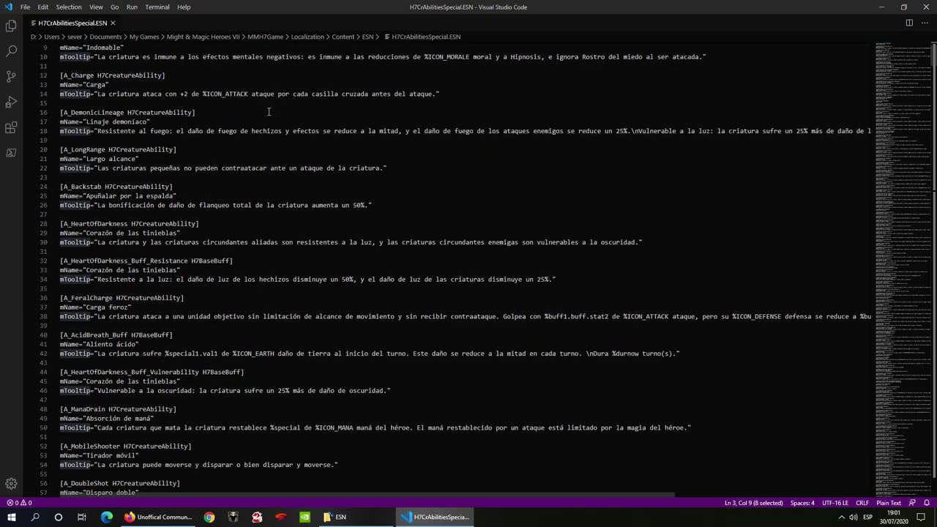
pyautogui.scroll(-5, 269, 112)
pyautogui.scroll(-10, 137, 121)
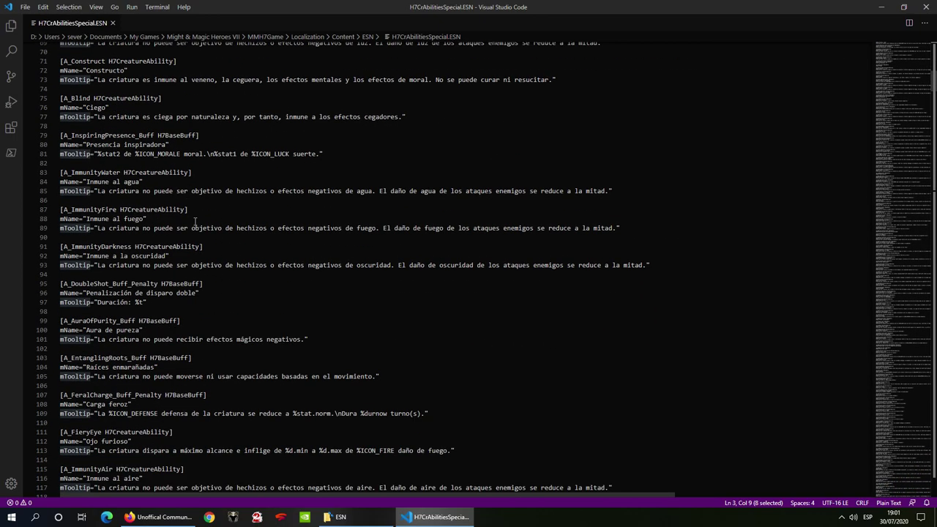
pyautogui.scroll(3, 197, 293)
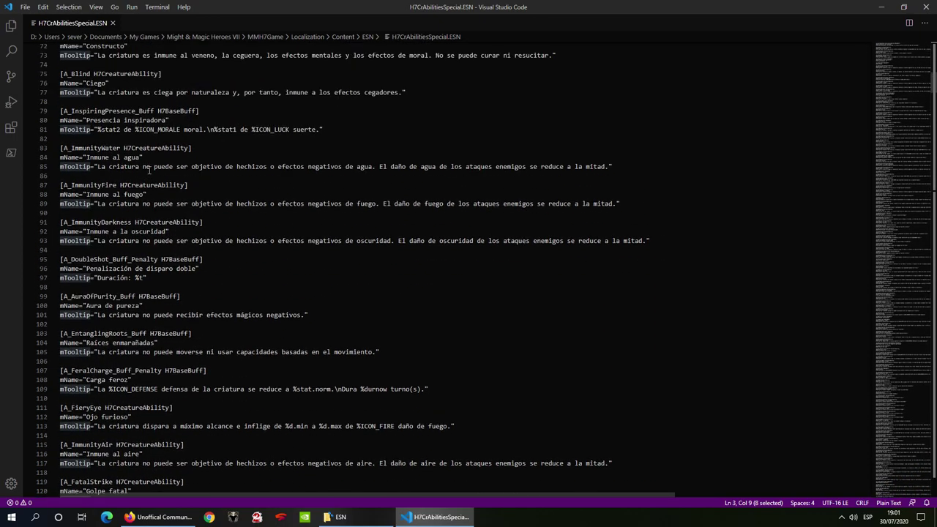
pyautogui.scroll(3, 355, 68)
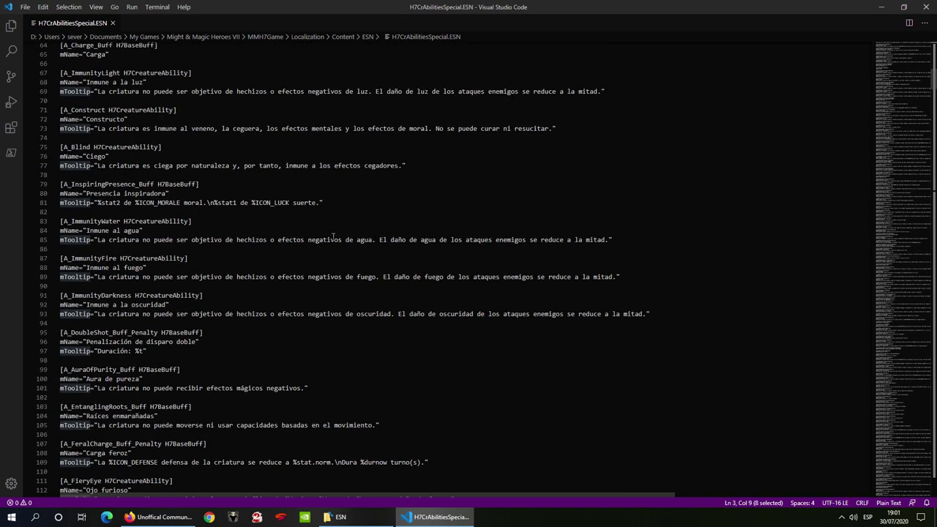
pyautogui.moveTo(252, 204); pyautogui.dragTo(289, 210)
pyautogui.press('Left')
pyautogui.moveTo(256, 205); pyautogui.dragTo(253, 206)
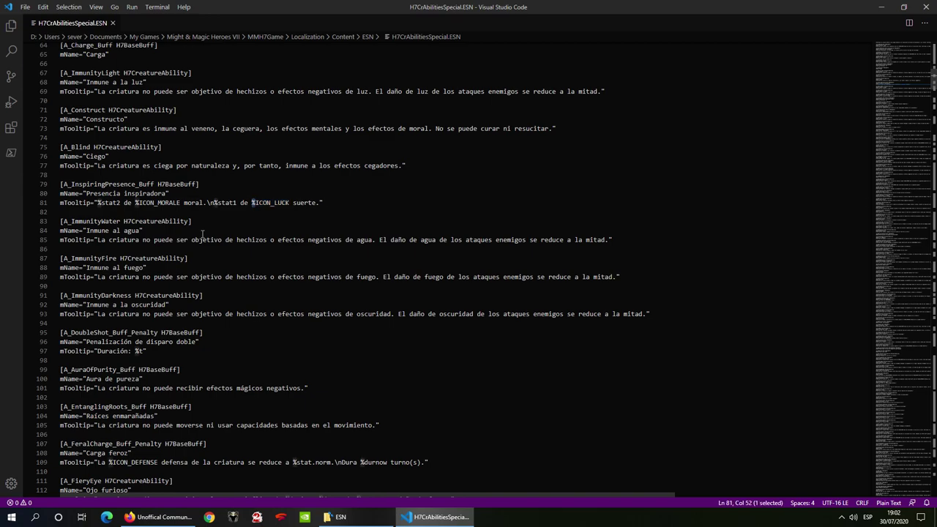
pyautogui.click(276, 227)
pyautogui.scroll(-3, 366, 249)
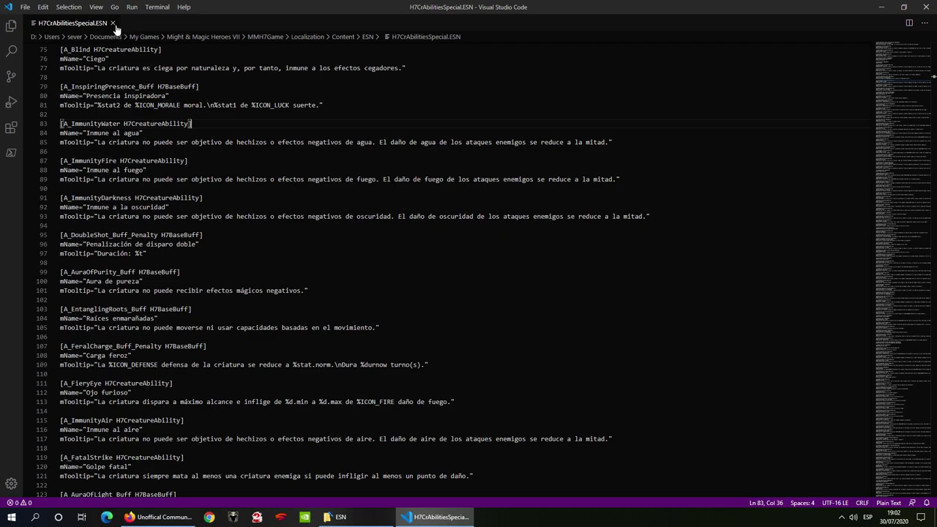
pyautogui.scroll(-6, 195, 167)
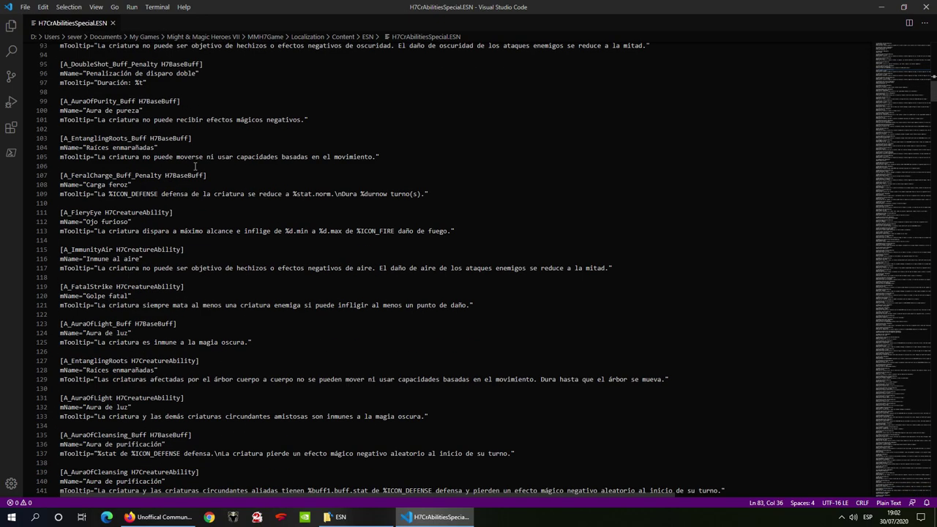
# Step: Close the file and Visual Studio Code, and return to the MMH7Game folder
pyautogui.click(113, 22)
pyautogui.click(925, 7)
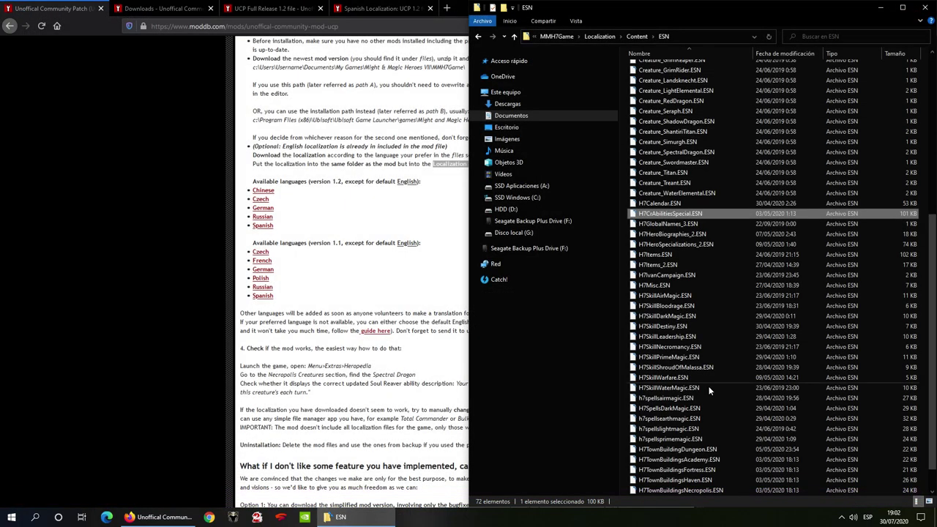
pyautogui.click(555, 36)
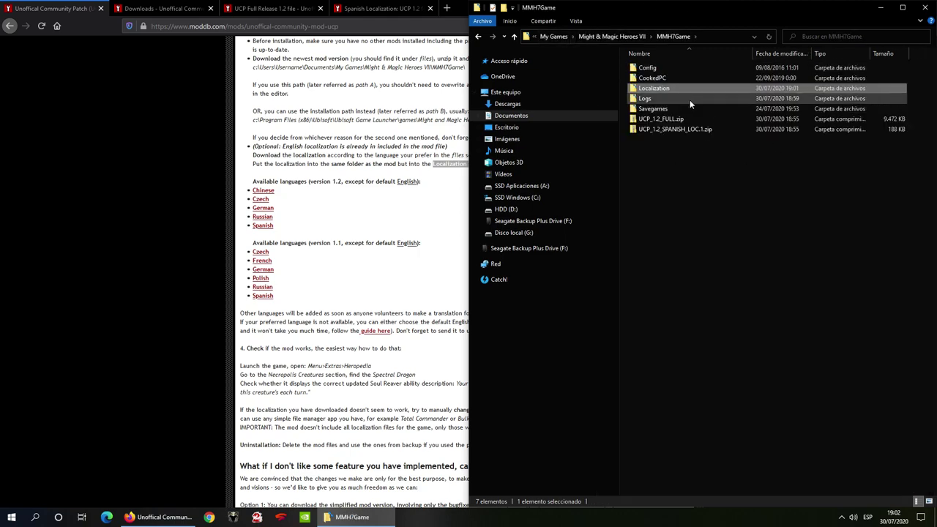
# Step: Open Uplay, reread the mod check instructions while it loads, and launch Might & Magic Heroes VII
pyautogui.click(841, 517)
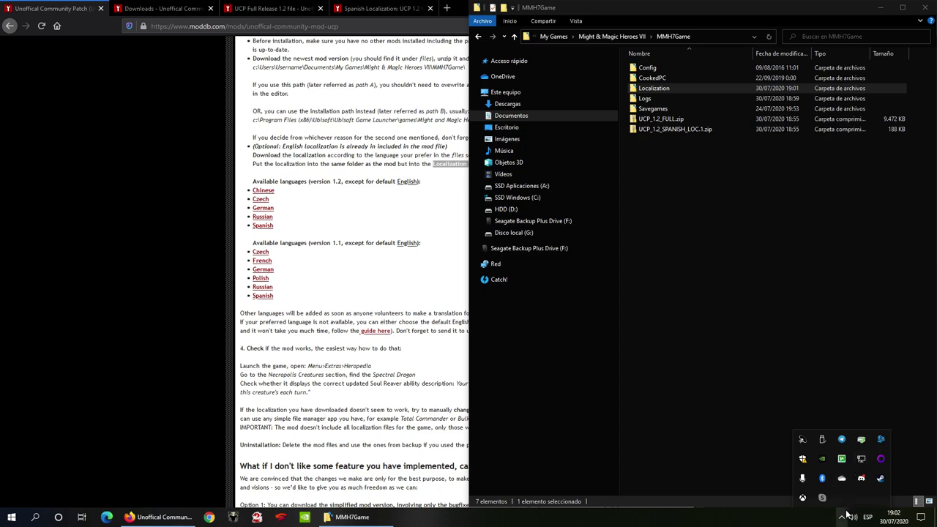
pyautogui.click(12, 517)
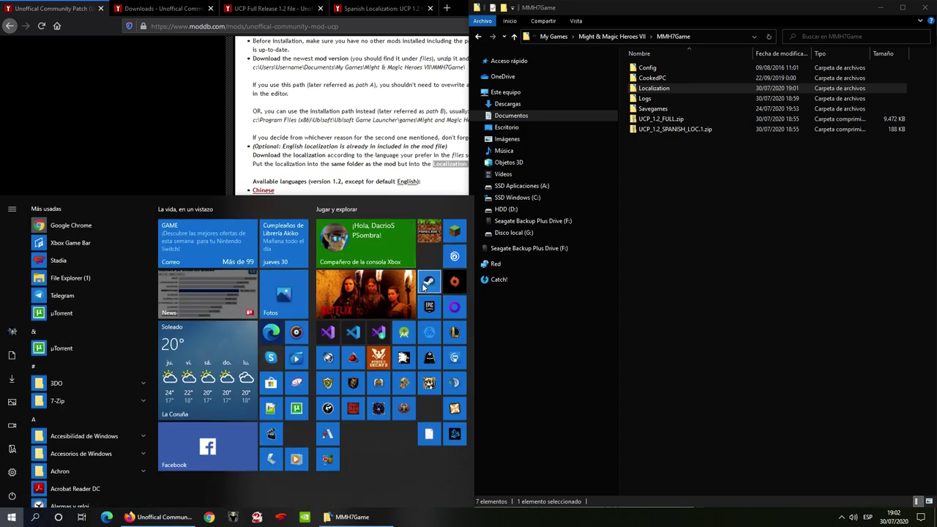
pyautogui.click(451, 262)
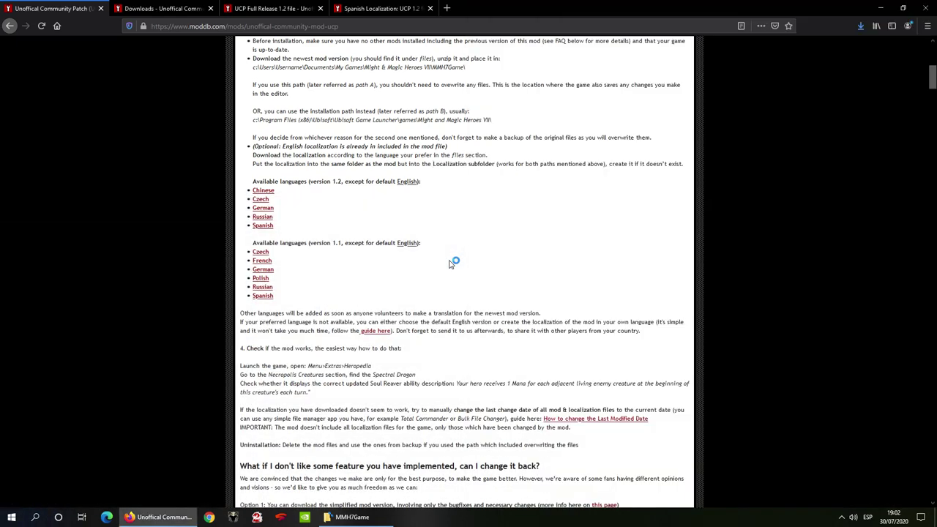
pyautogui.scroll(-3, 453, 263)
pyautogui.moveTo(271, 121); pyautogui.dragTo(395, 143)
pyautogui.click(400, 134)
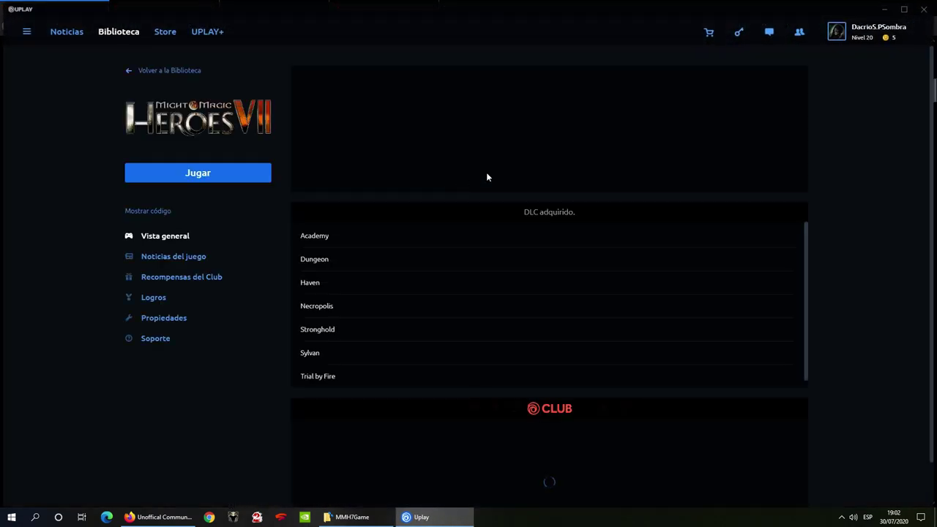
pyautogui.click(207, 173)
pyautogui.click(212, 191)
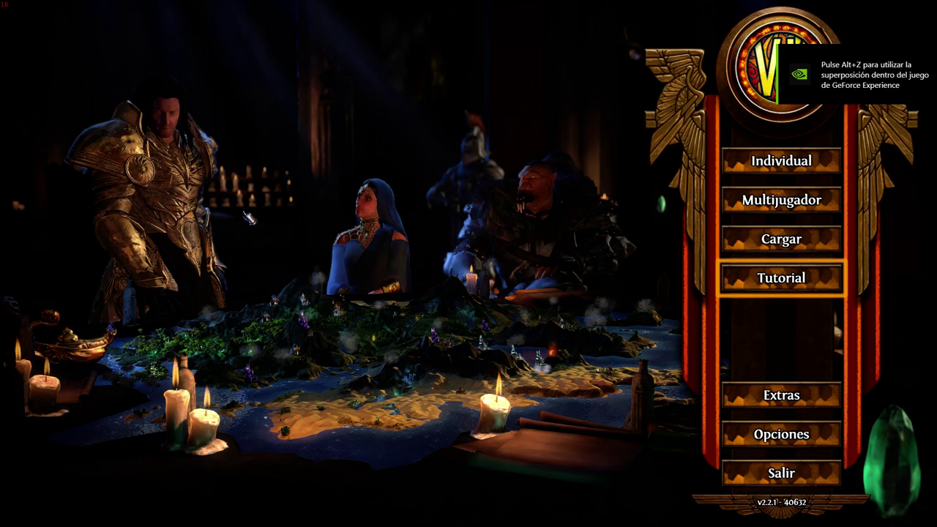
# Step: Open the Heropedia from the game's extras and list the Necrópolis faction's creatures
pyautogui.click(766, 395)
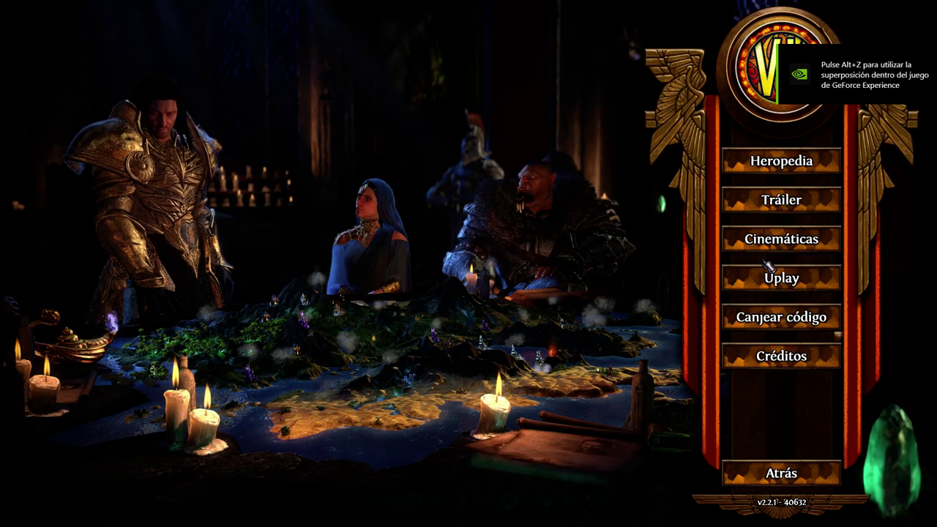
pyautogui.click(787, 159)
pyautogui.click(57, 53)
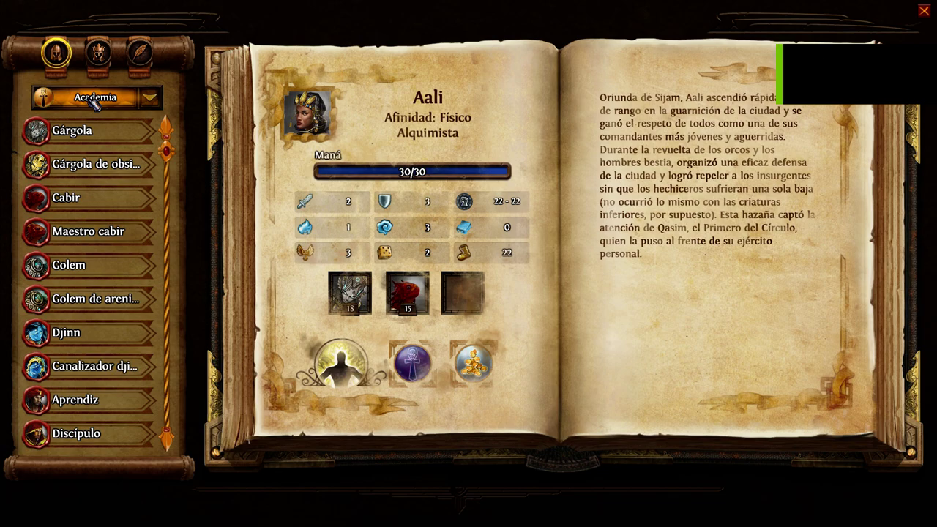
pyautogui.click(98, 96)
pyautogui.click(101, 139)
pyautogui.scroll(-4, 95, 373)
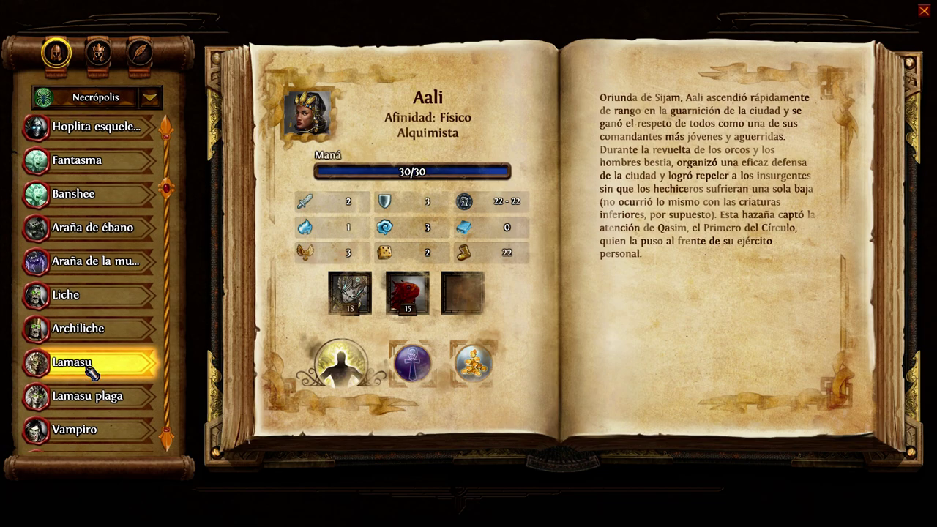
# Step: Check the ability descriptions of Dragón espectral, including Aliento desollador de almas, and return to the main menu
pyautogui.click(101, 423)
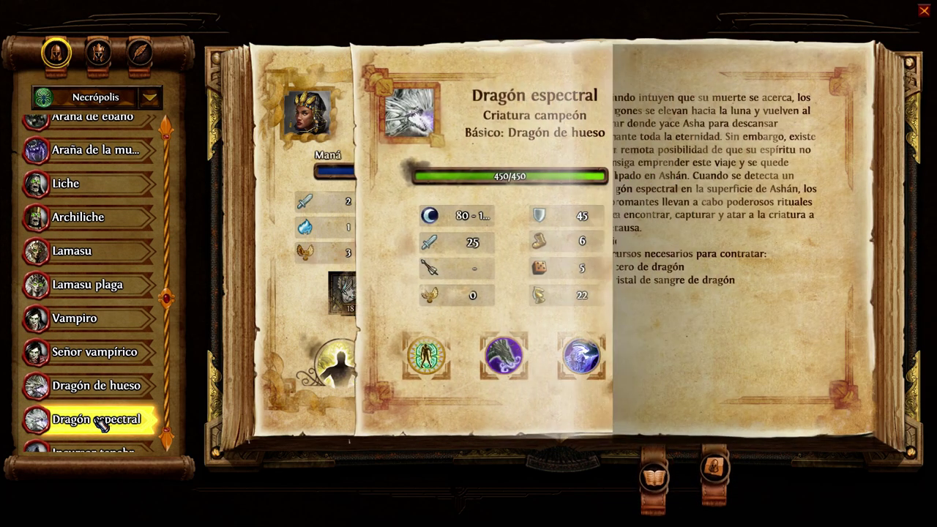
pyautogui.moveTo(406, 360)
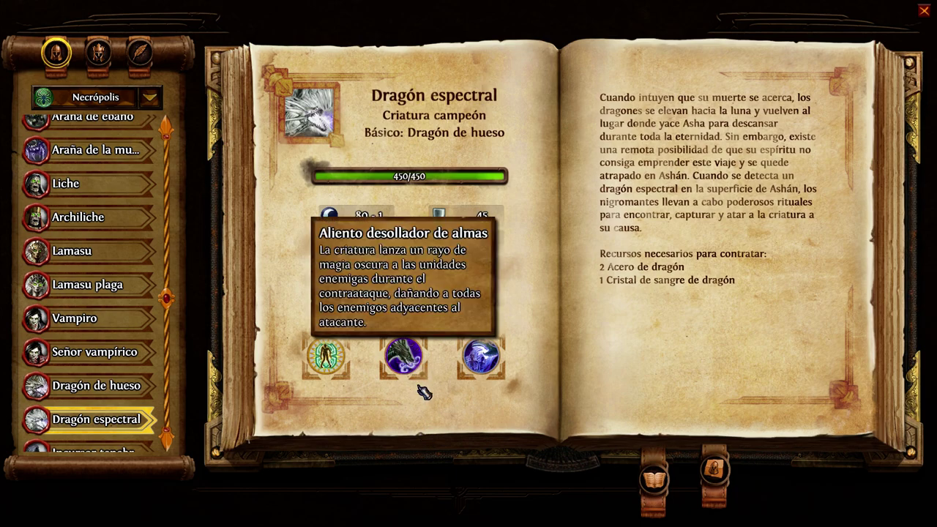
pyautogui.moveTo(480, 356)
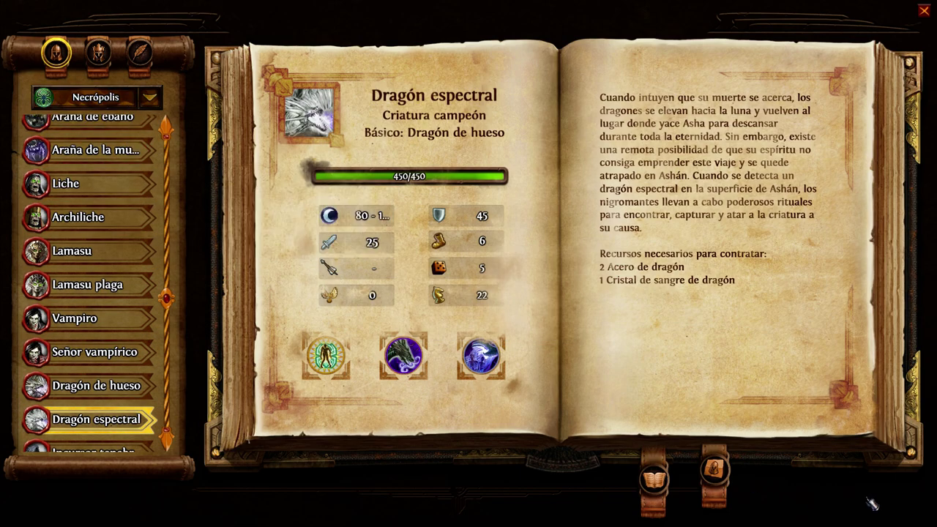
pyautogui.press('Escape')
pyautogui.press('Escape')
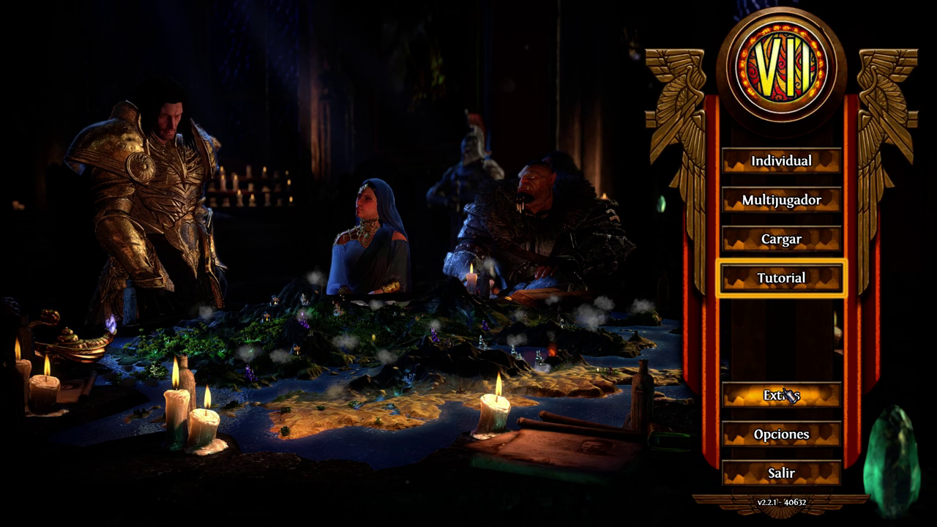
# Step: Set up a single-player adventure on the Disputa de sangre map with Fortaleza as the human player's faction
pyautogui.click(774, 162)
pyautogui.click(765, 407)
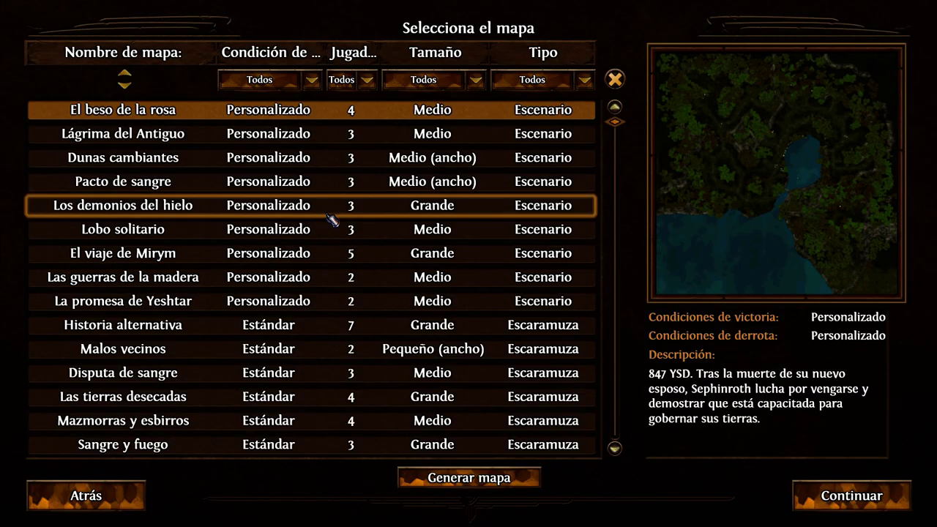
pyautogui.click(327, 212)
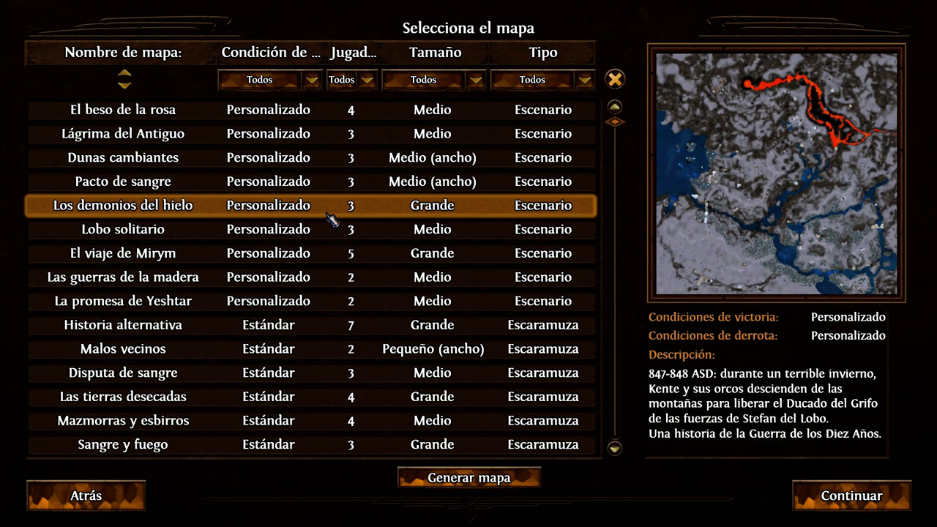
pyautogui.doubleClick(341, 375)
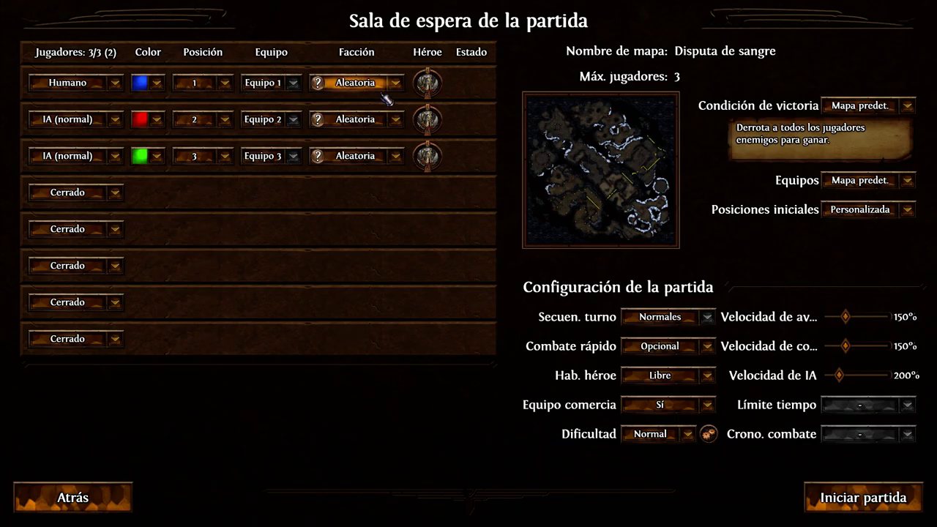
pyautogui.click(355, 83)
pyautogui.click(363, 188)
# Step: Open the human player's hero selection and look through the Fortaleza heroes, including the skills of Haegeir and Gerdi
pyautogui.click(428, 84)
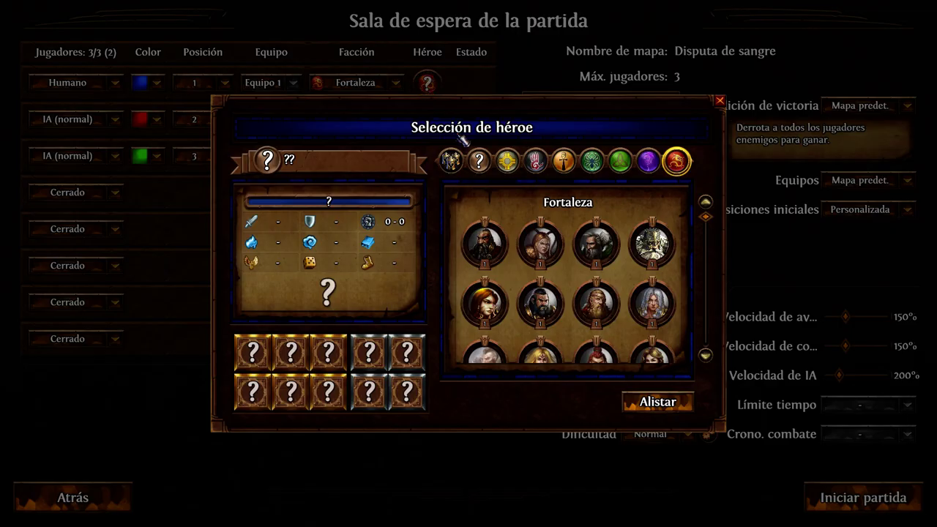
pyautogui.scroll(-2, 561, 351)
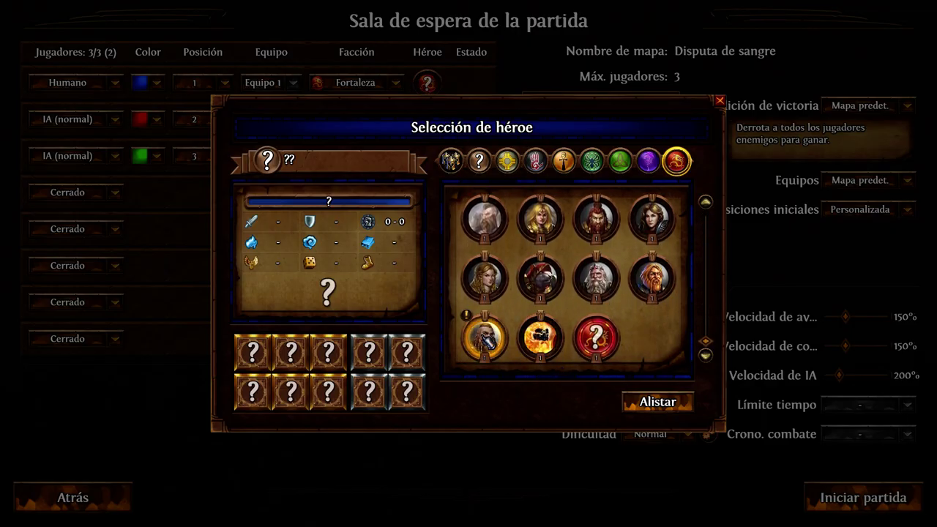
pyautogui.scroll(2, 630, 271)
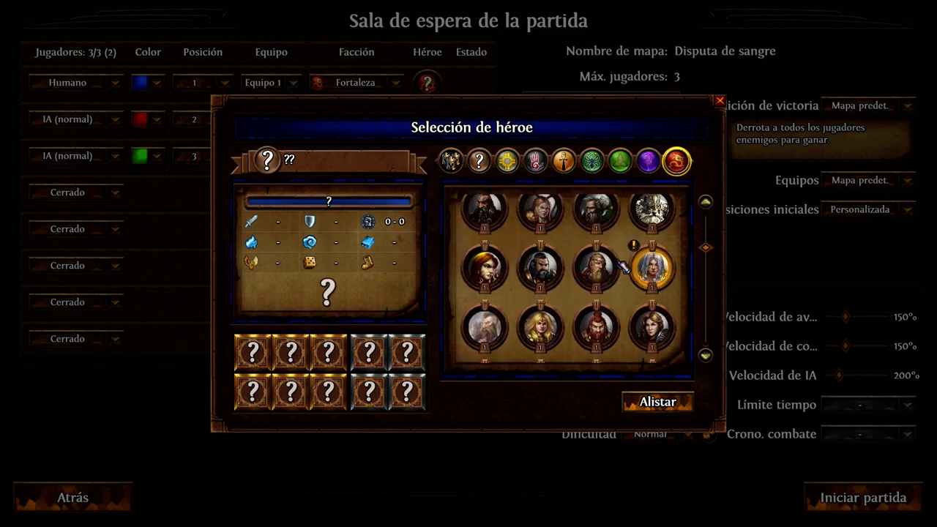
pyautogui.click(615, 246)
pyautogui.click(651, 245)
pyautogui.click(652, 303)
pyautogui.click(595, 303)
pyautogui.click(540, 303)
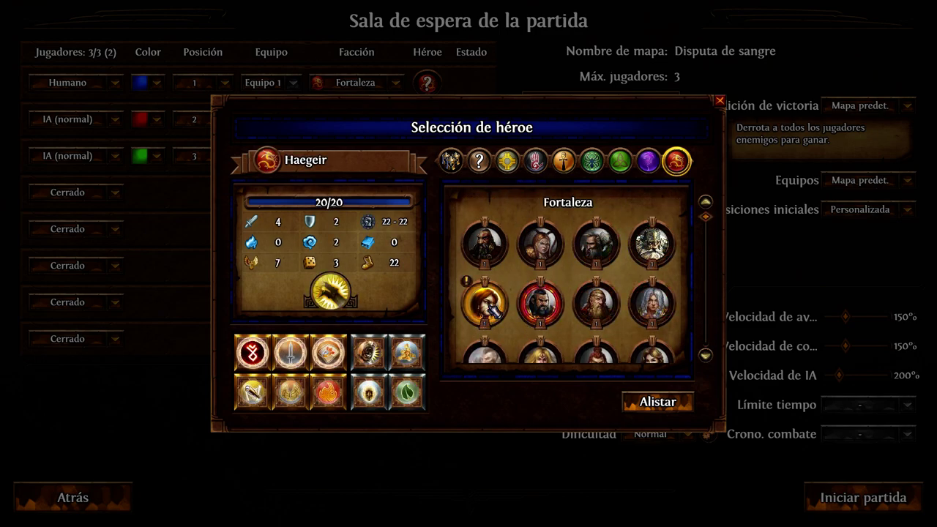
pyautogui.click(484, 303)
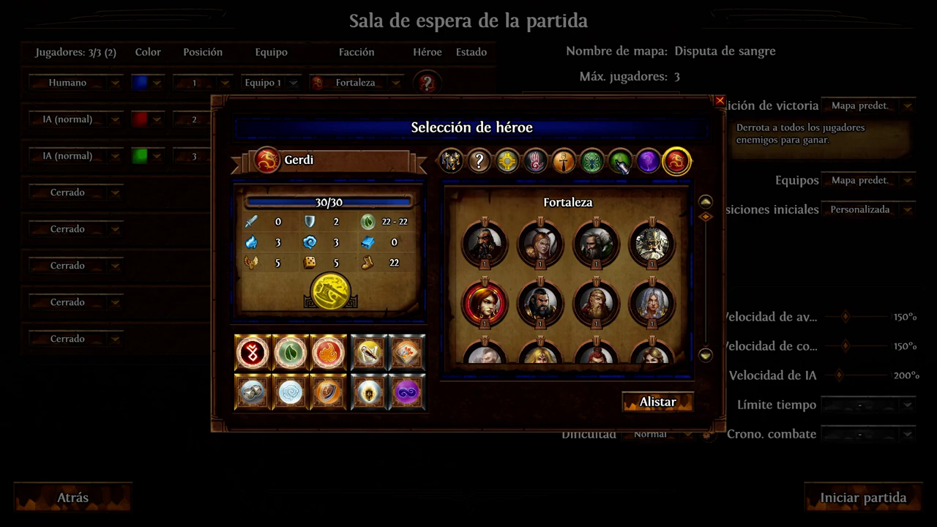
# Step: Switch the hero selection to Silvanos and examine Adowyn, Challiana and Ciele
pyautogui.click(619, 163)
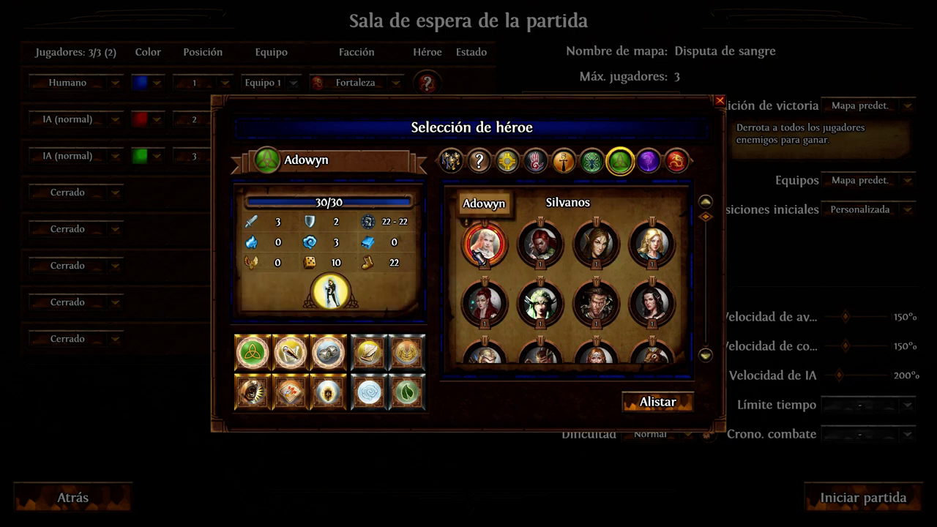
pyautogui.click(540, 242)
pyautogui.click(596, 243)
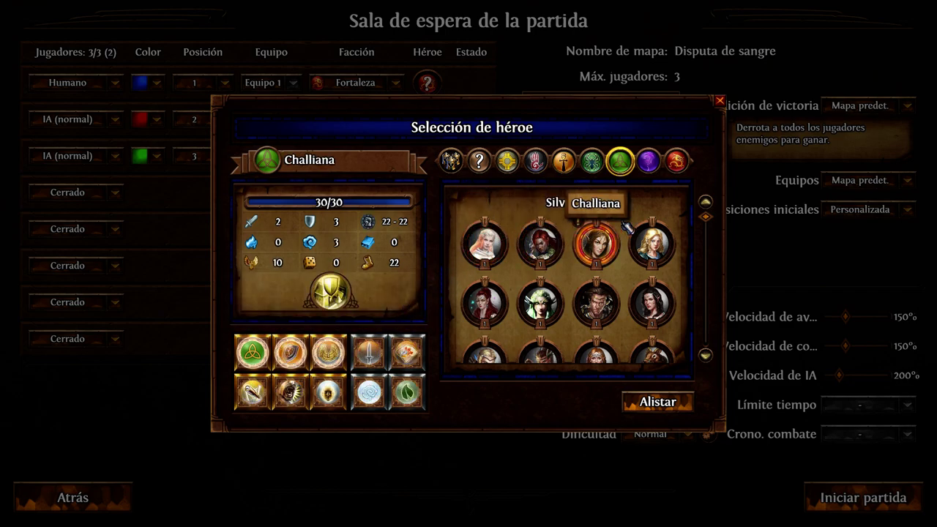
pyautogui.click(653, 244)
pyautogui.scroll(-3, 628, 264)
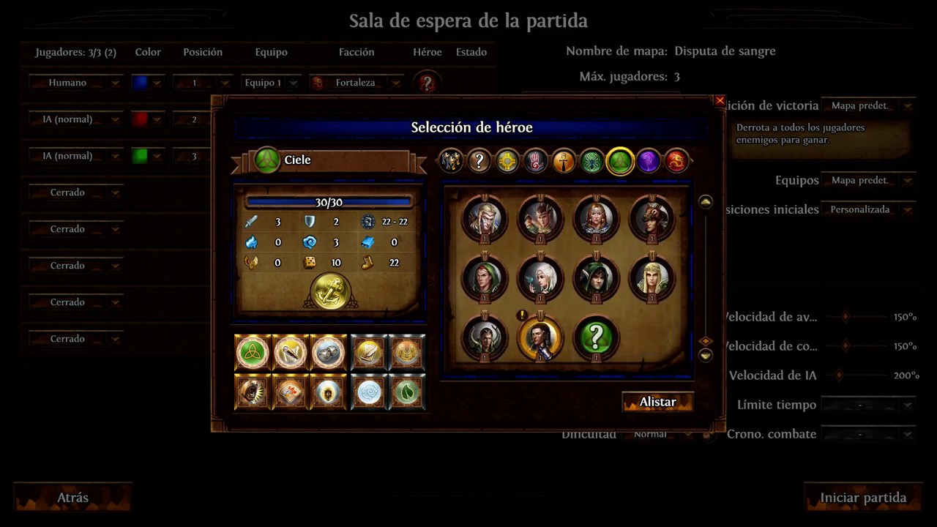
# Step: Examine further Silvanos heroes, including Ivor, Aeris, Lasir and Tieru, and read the Economía skill description
pyautogui.click(594, 280)
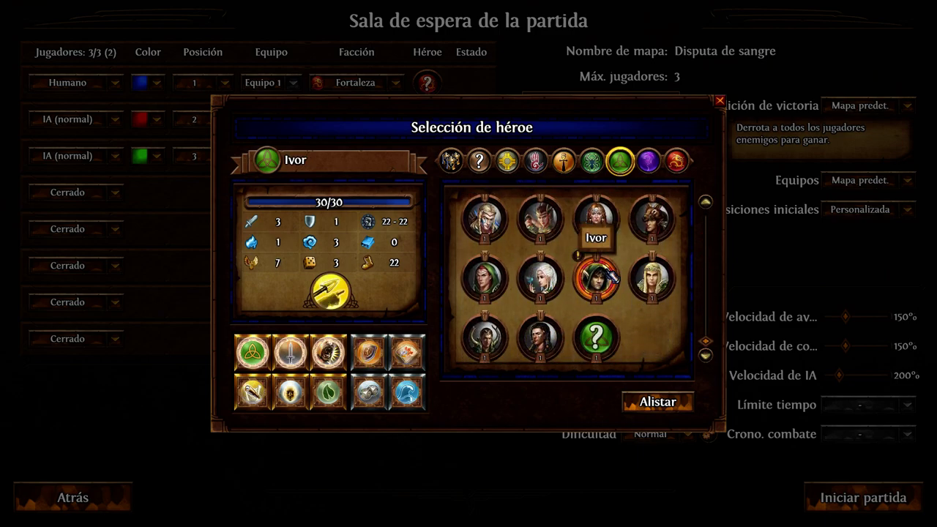
pyautogui.click(558, 280)
pyautogui.click(504, 286)
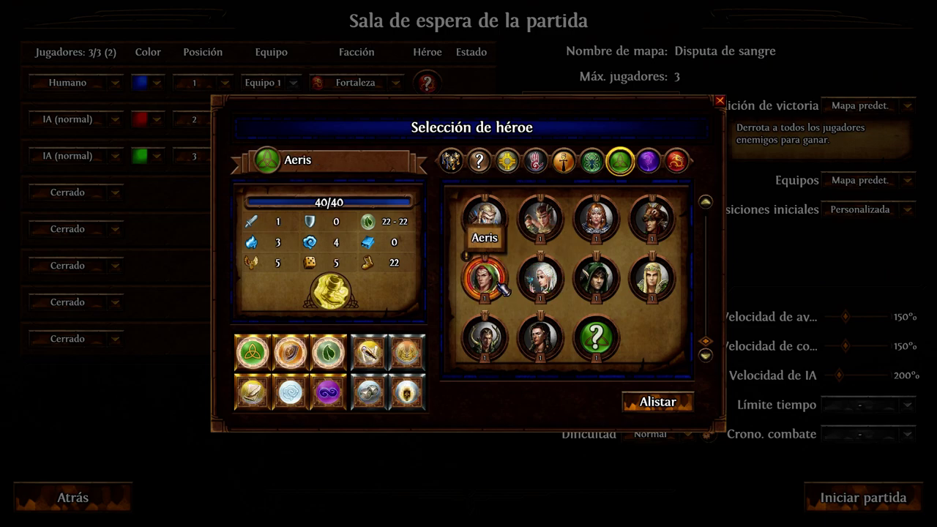
pyautogui.click(653, 278)
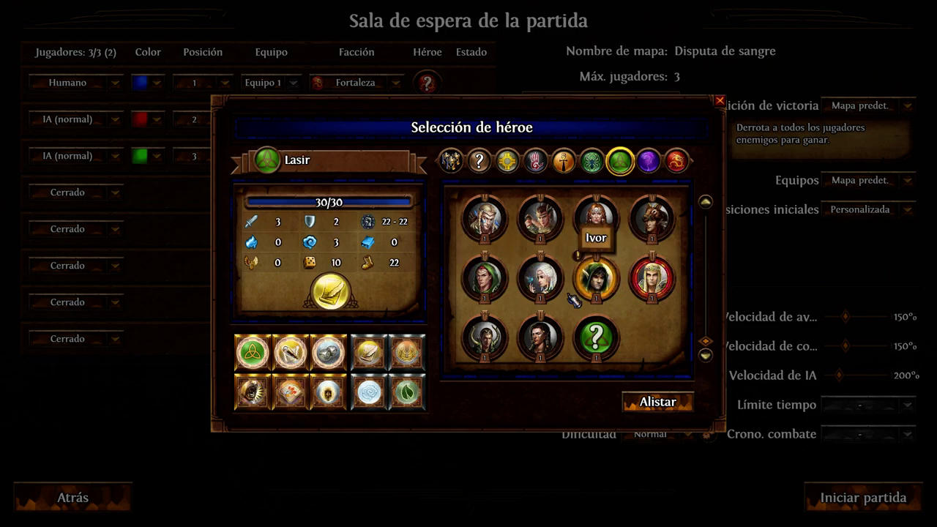
pyautogui.scroll(1, 545, 307)
pyautogui.click(540, 285)
pyautogui.click(594, 285)
pyautogui.click(651, 285)
pyautogui.moveTo(373, 355)
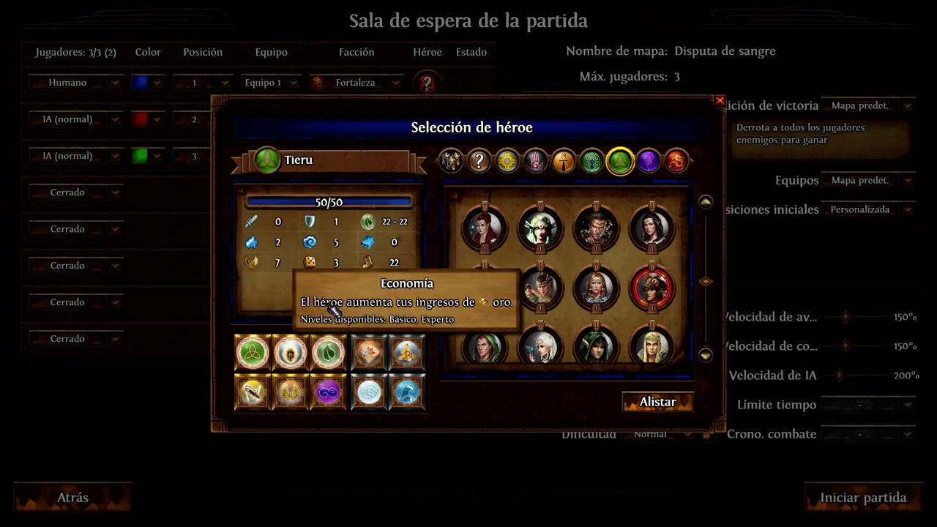
# Step: Close the hero selection without enlisting anyone, leave the match lobby and quit the game
pyautogui.click(734, 373)
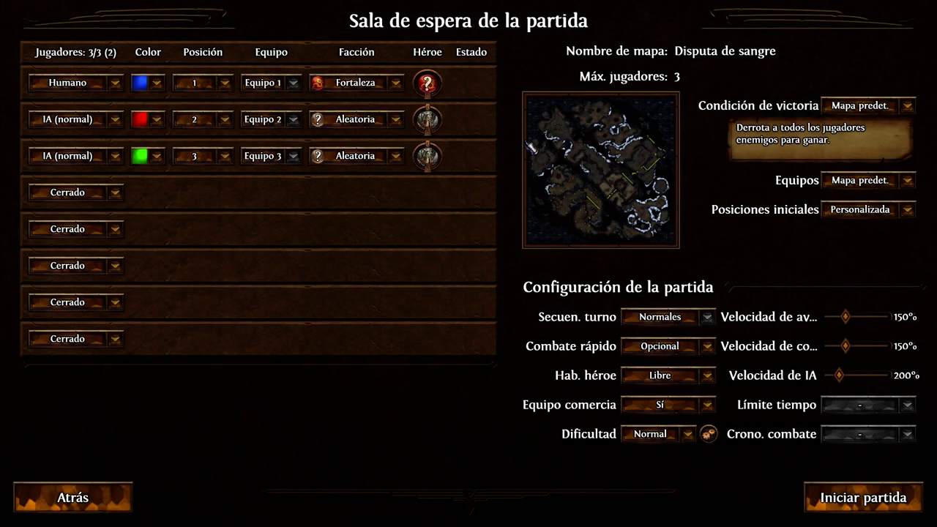
pyautogui.click(591, 159)
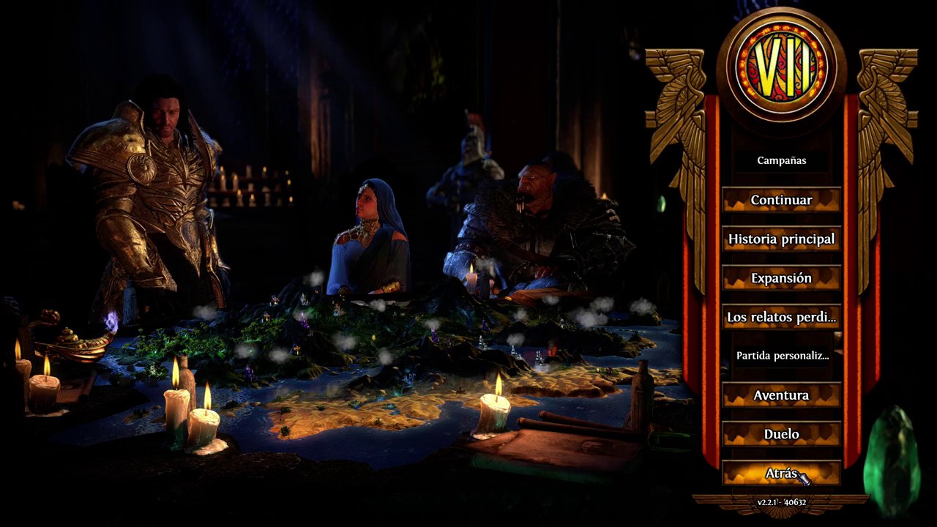
pyautogui.click(794, 474)
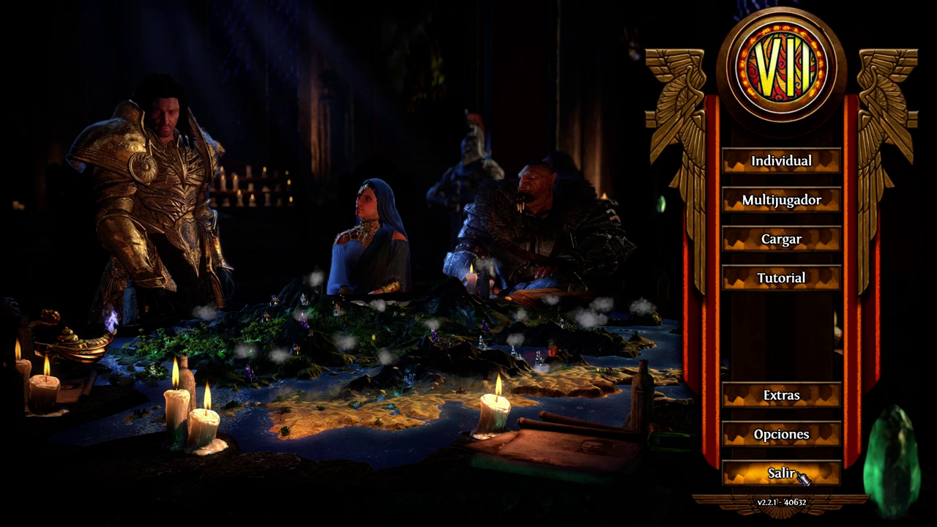
pyautogui.click(803, 478)
pyautogui.click(417, 303)
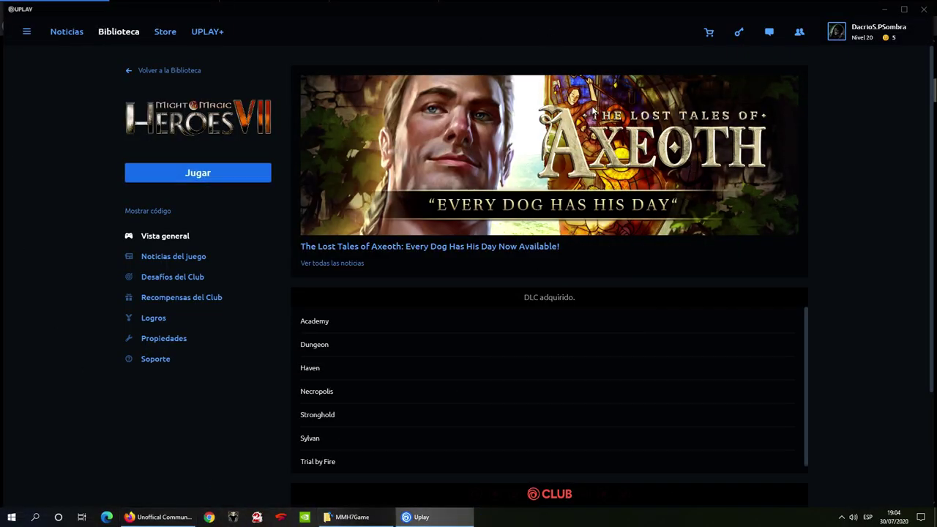
# Step: Switch to Firefox and reread the mod's installation instructions, examining both the Documents path and the Program Files path
pyautogui.click(188, 518)
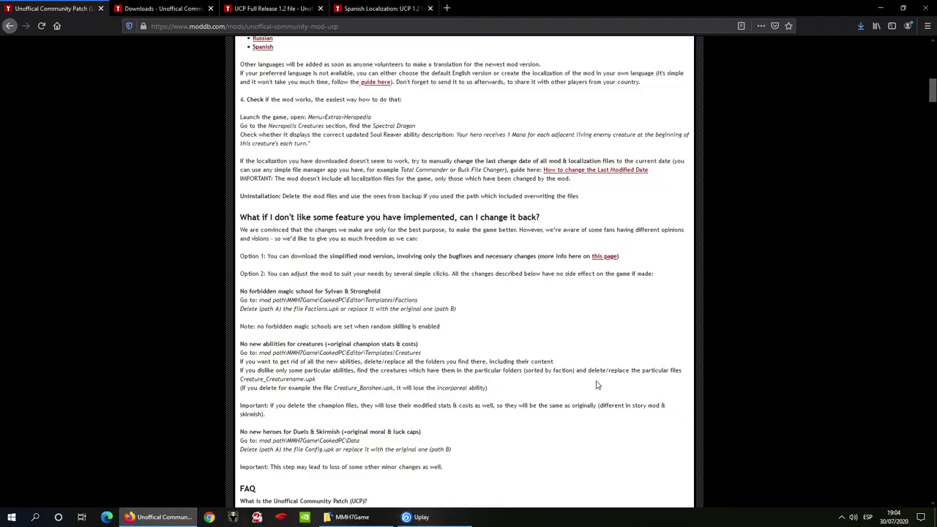
pyautogui.scroll(5, 596, 384)
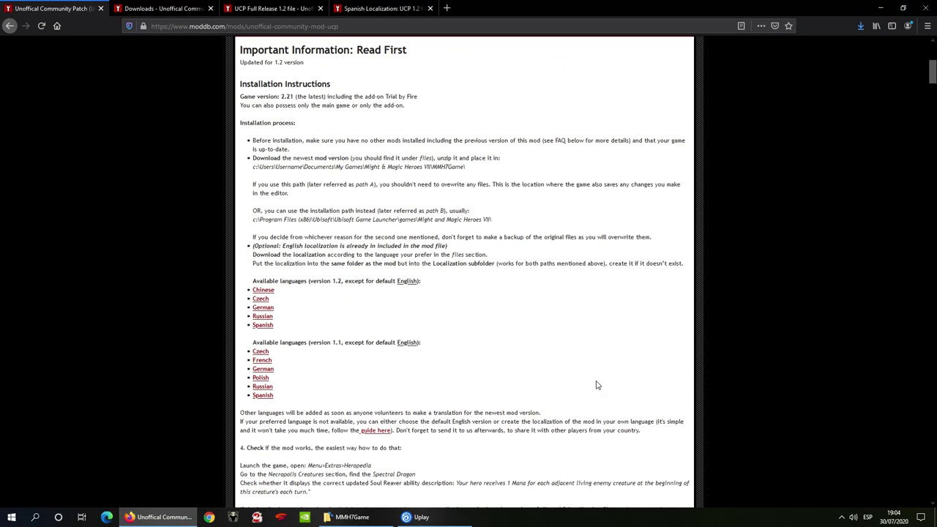
pyautogui.scroll(1, 597, 385)
pyautogui.scroll(-1, 595, 382)
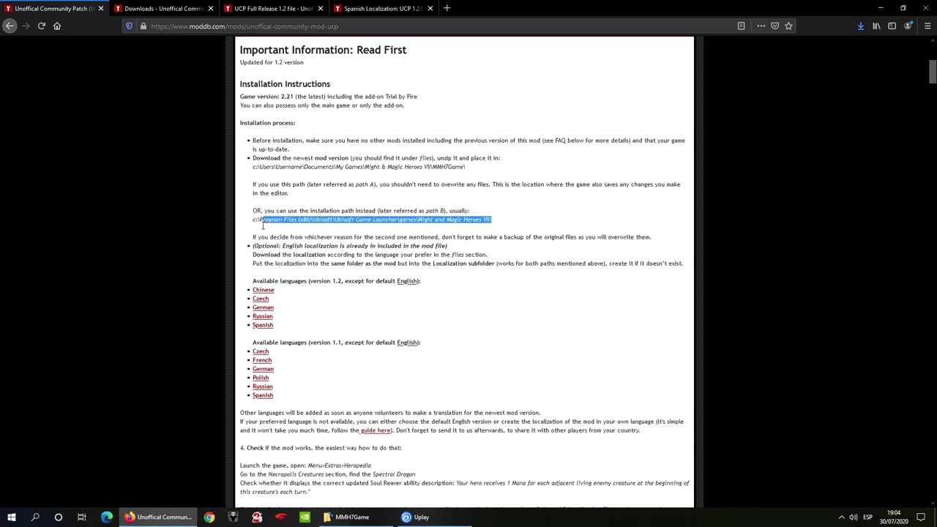
pyautogui.click(253, 170)
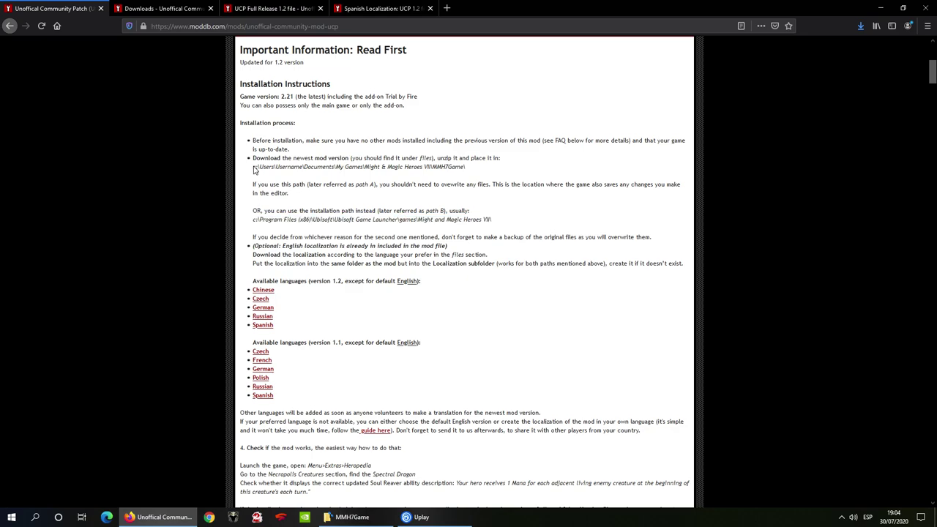
pyautogui.doubleClick(311, 171)
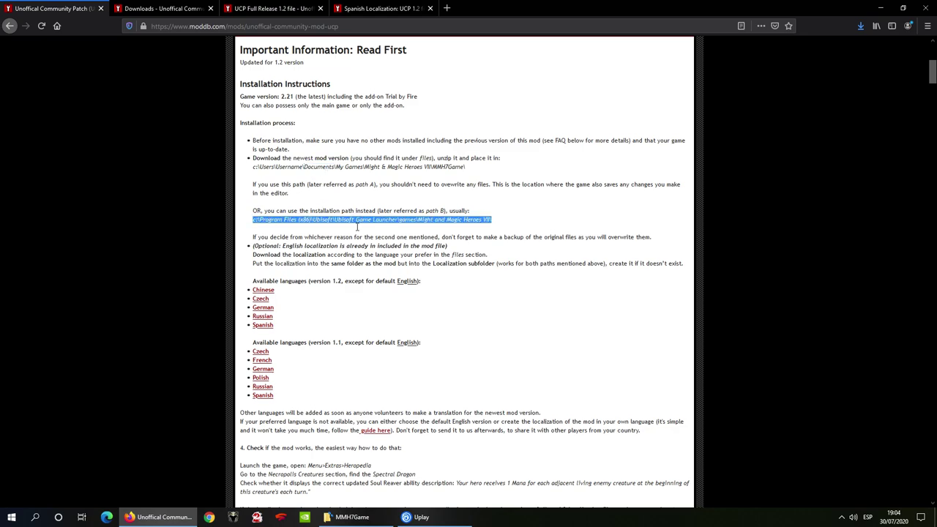
pyautogui.click(500, 227)
# Step: Open a new File Explorer window and browse to the Program Files (x86) folder on the HDD (D:) drive
pyautogui.press('super+e')
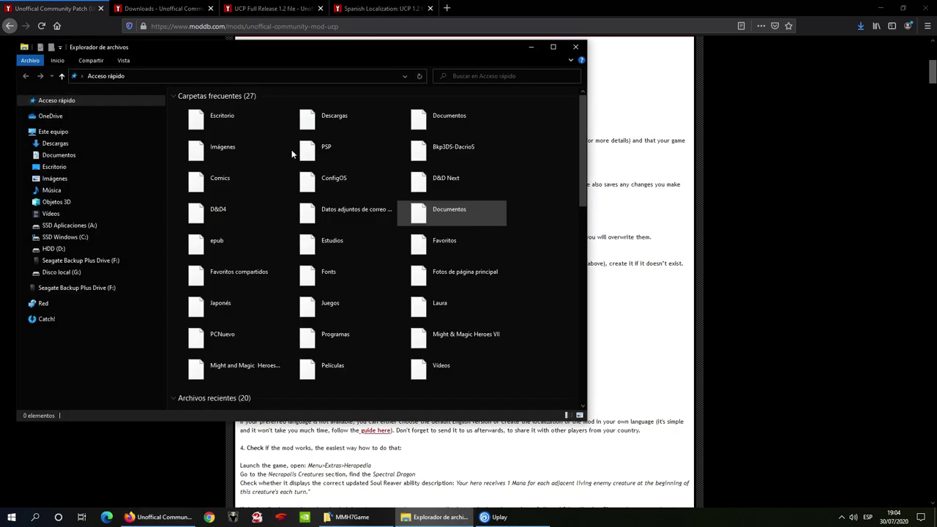
pyautogui.click(73, 238)
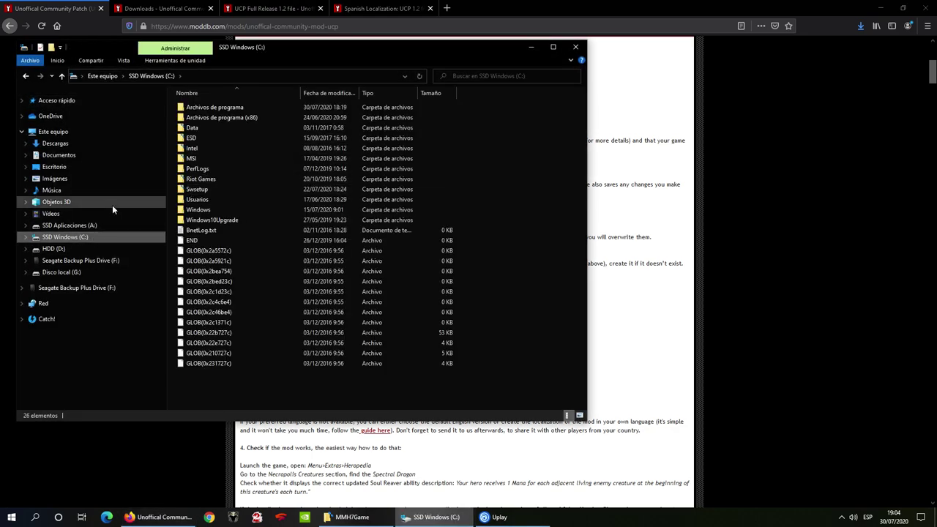
pyautogui.click(92, 249)
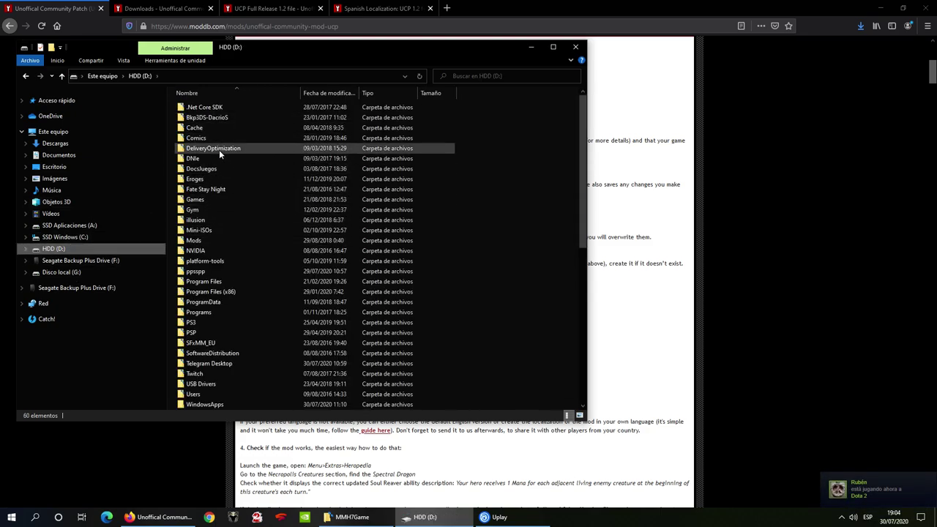
pyautogui.click(219, 282)
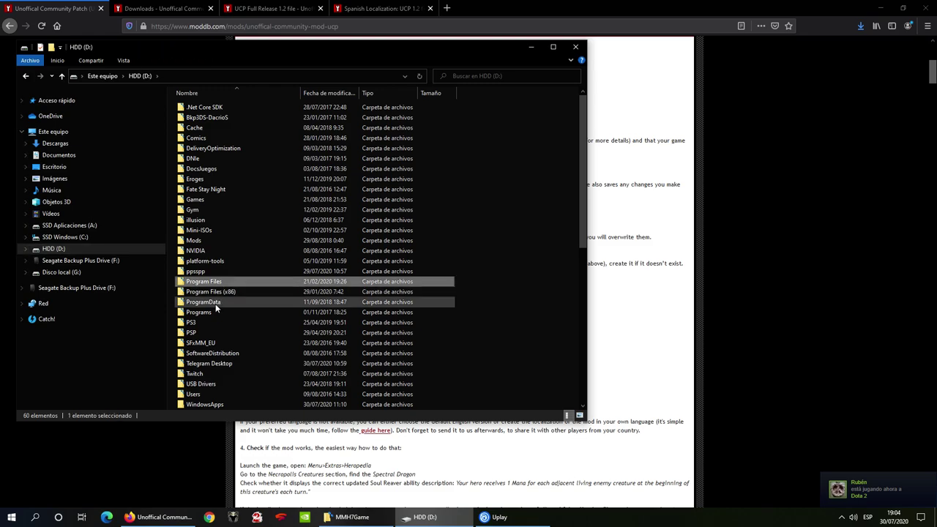
pyautogui.doubleClick(216, 305)
pyautogui.hotkey('alt', 'Left')
pyautogui.click(218, 291)
pyautogui.doubleClick(219, 291)
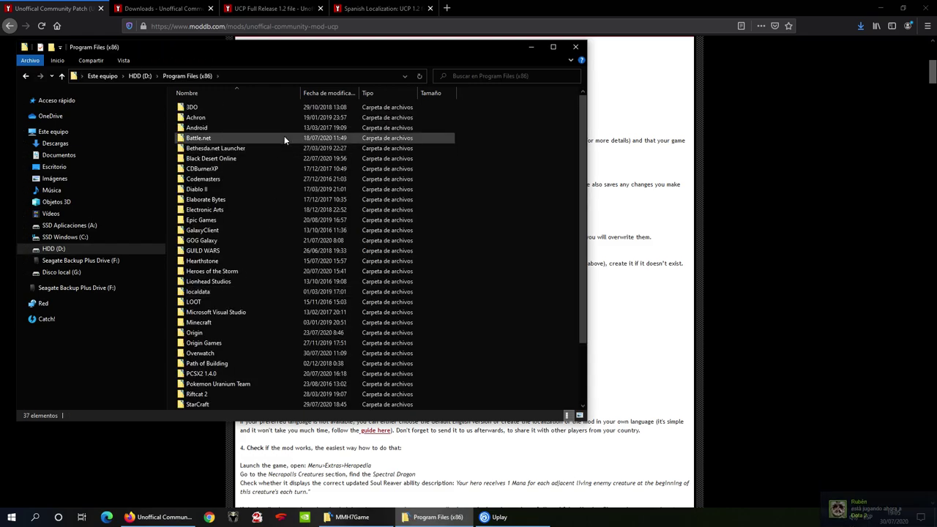
pyautogui.scroll(-3, 270, 211)
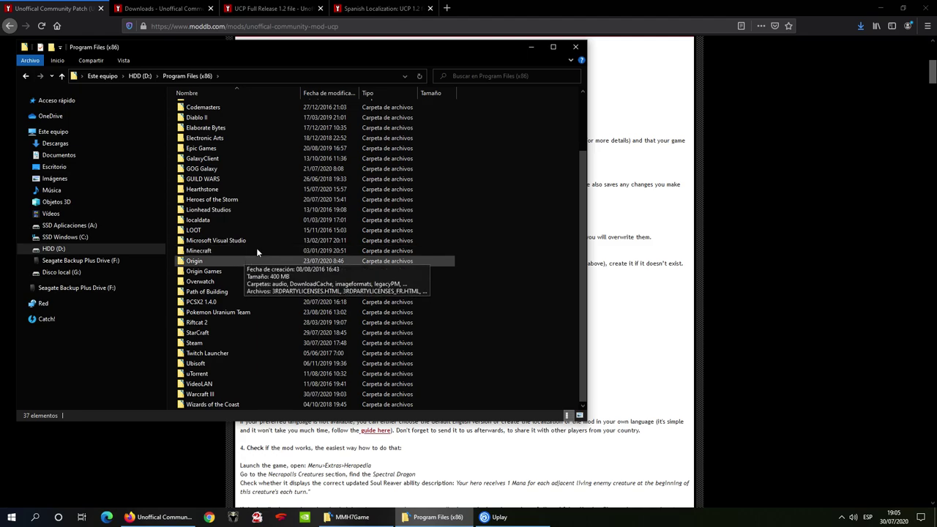
# Step: Review the Documents MMH7Game folder, examining the CookedPC and Localization folders and the UCP_1.2_FULL.zip archive
pyautogui.click(352, 516)
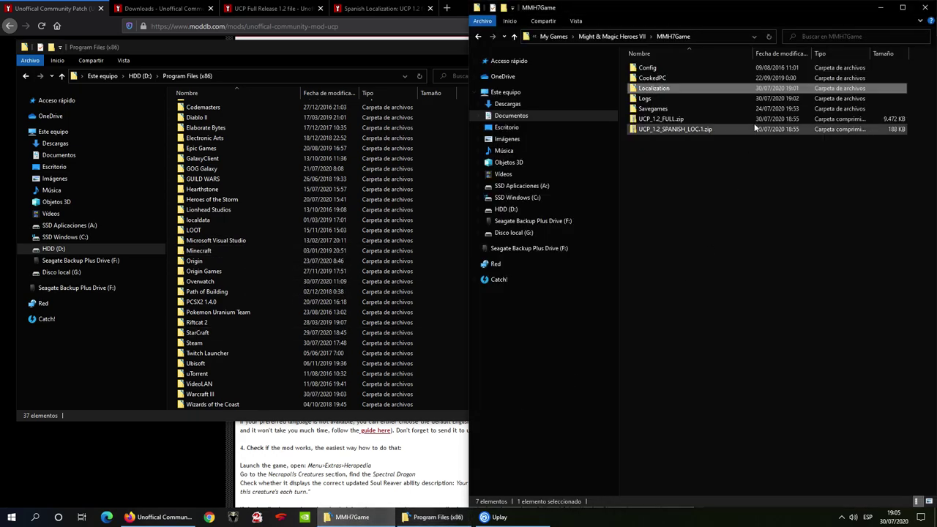
pyautogui.click(708, 36)
pyautogui.click(698, 176)
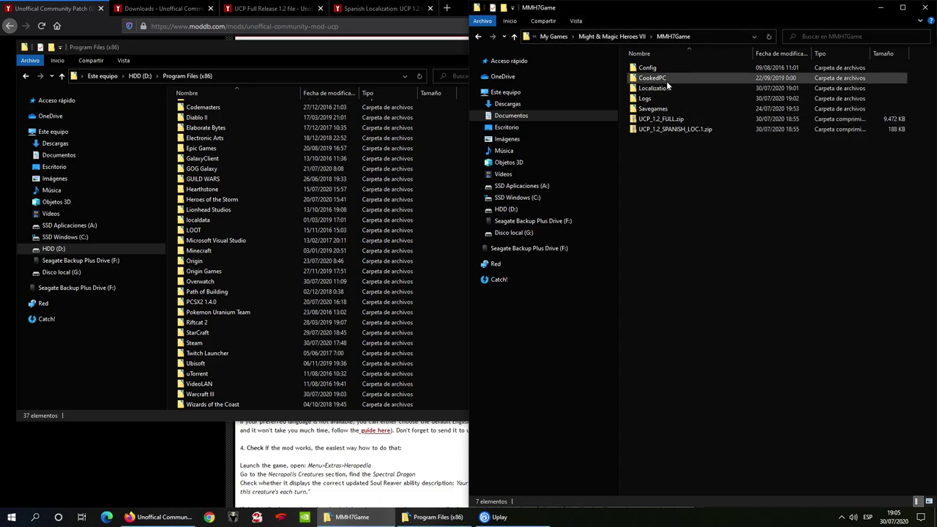
pyautogui.click(663, 87)
pyautogui.keyDown('ctrl'); pyautogui.click(661, 79); pyautogui.keyUp('ctrl')
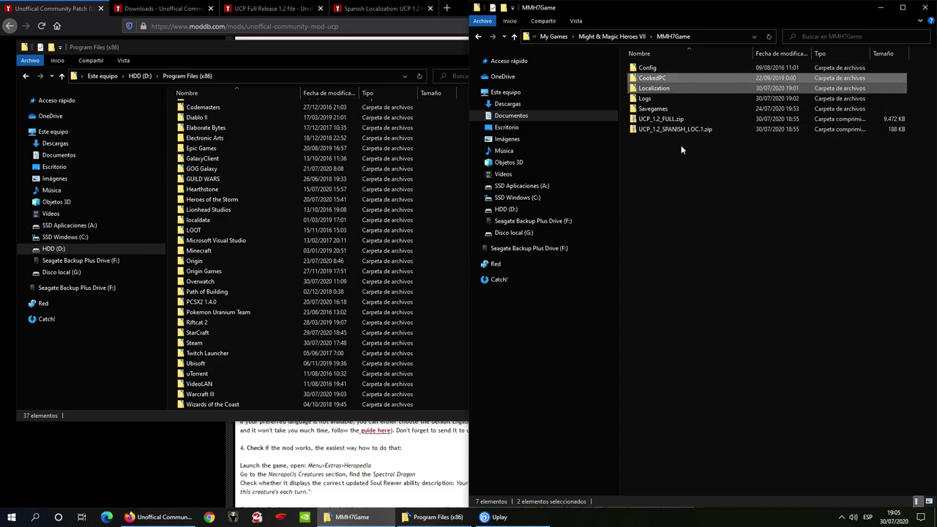
pyautogui.doubleClick(677, 119)
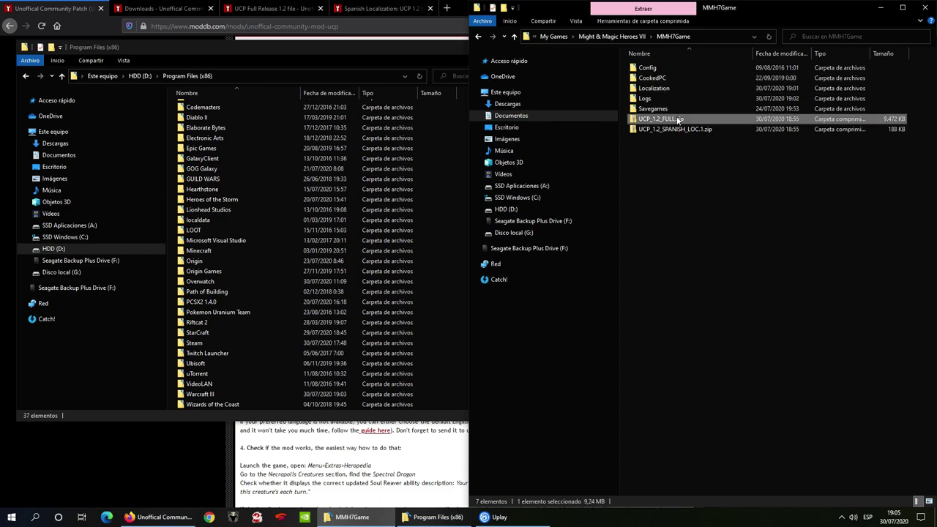
pyautogui.hotkey('alt', 'Left')
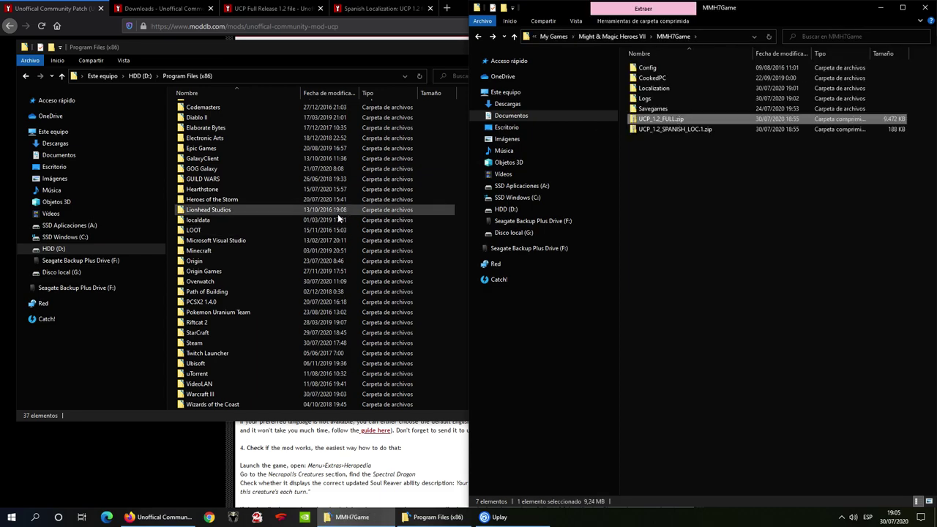
pyautogui.click(261, 180)
pyautogui.doubleClick(206, 364)
pyautogui.hotkey('alt', 'Left')
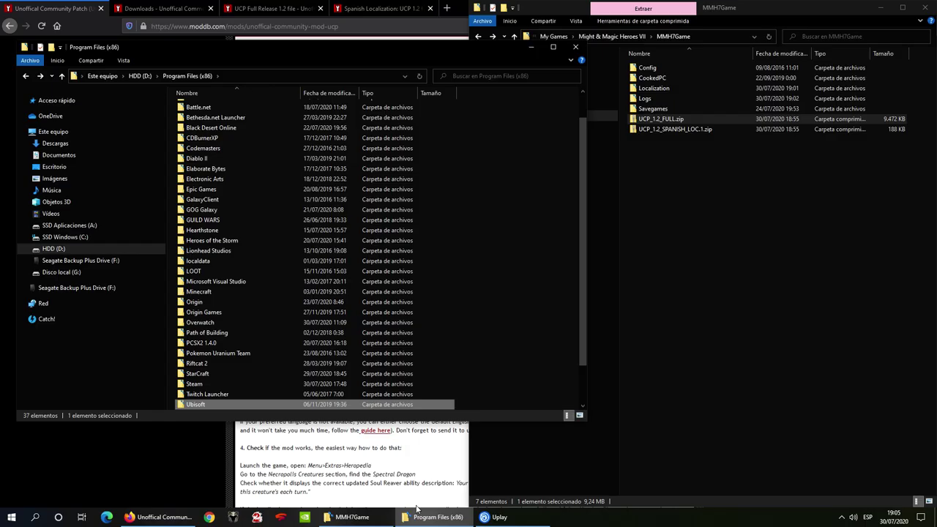
# Step: Switch to Uplay and copy the installation location from the Might & Magic Heroes VII properties
pyautogui.click(499, 517)
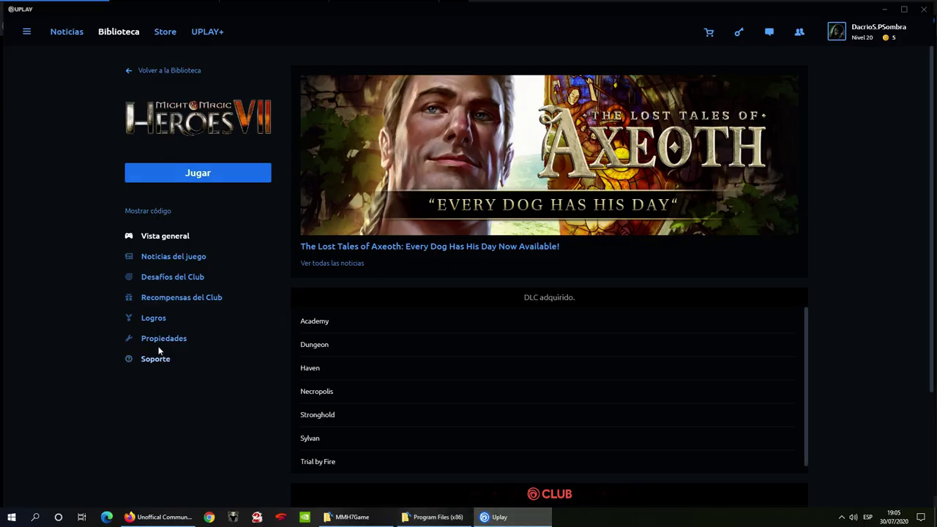
pyautogui.click(162, 340)
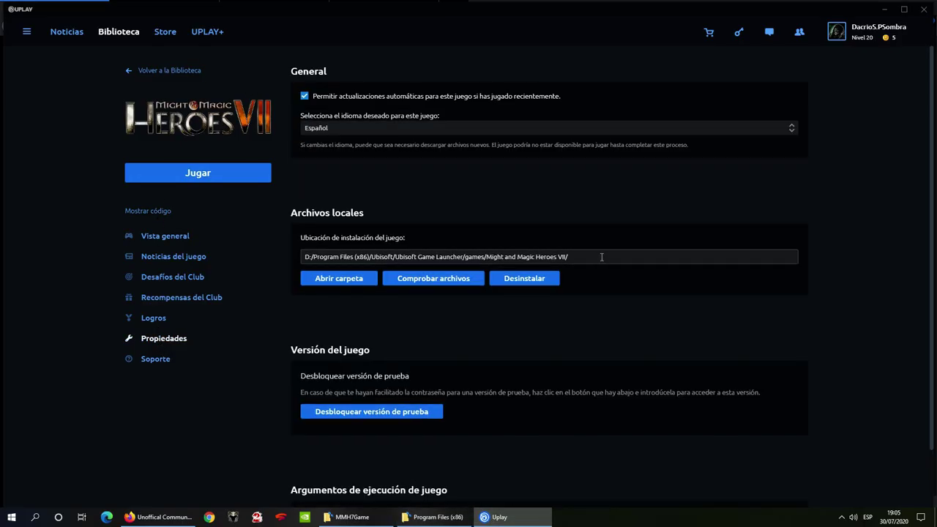
pyautogui.moveTo(600, 257); pyautogui.dragTo(279, 260)
pyautogui.hotkey('ctrl', 'c')
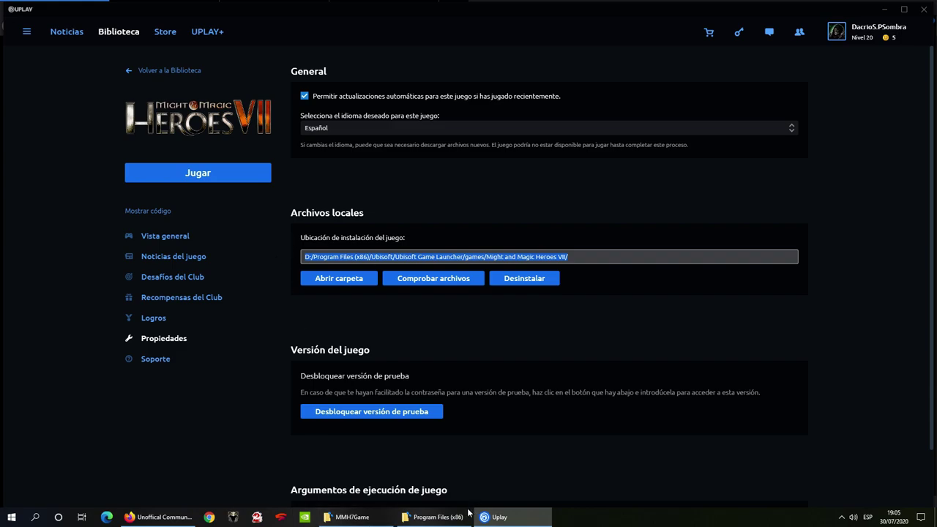
# Step: Go to the copied Might and Magic Heroes VII installation path in the Program Files (x86) File Explorer window
pyautogui.click(433, 516)
pyautogui.click(317, 78)
pyautogui.hotkey('ctrl', 'v')
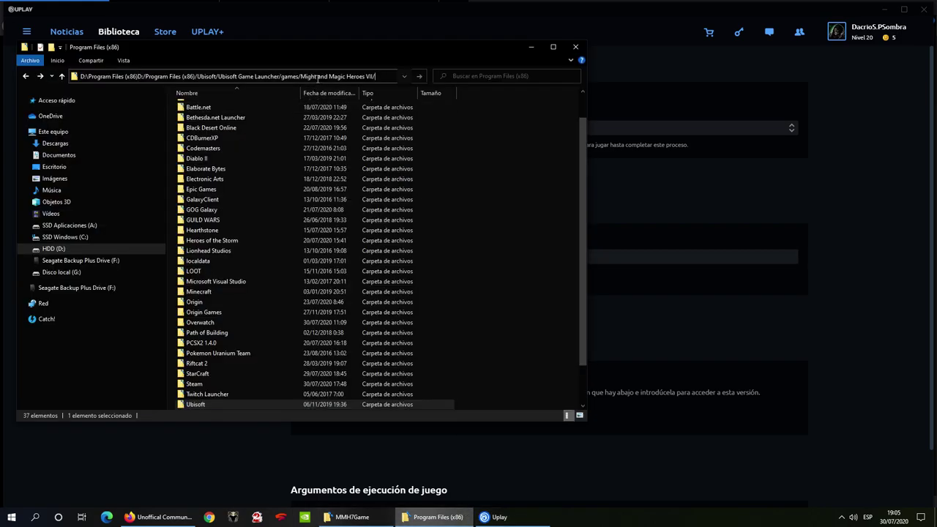
pyautogui.press('Return')
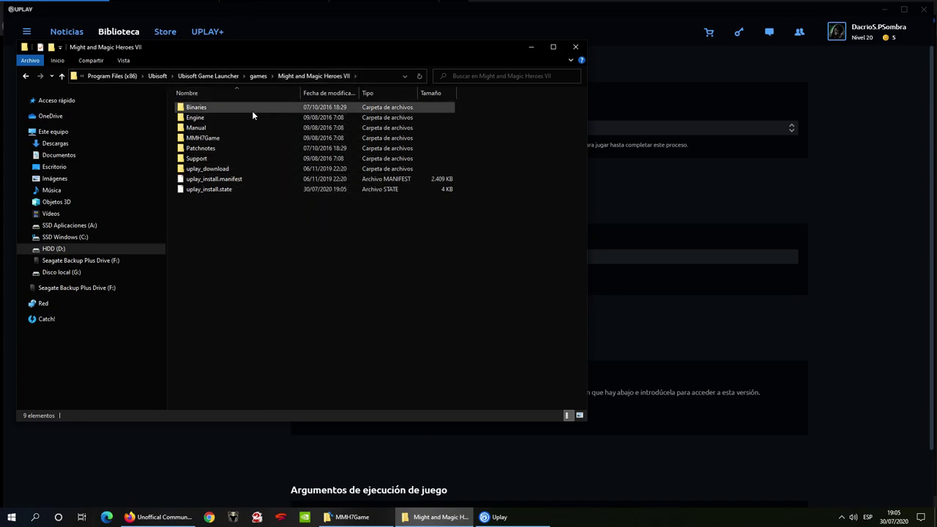
# Step: Open the installation's MMH7Game folder and place its window side by side with the Documents MMH7Game folder
pyautogui.click(352, 517)
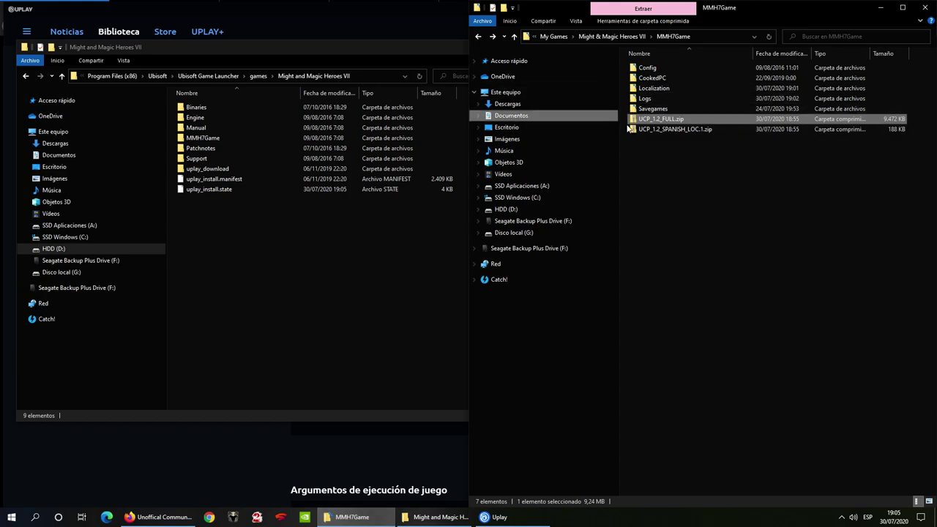
pyautogui.click(207, 139)
pyautogui.moveTo(236, 55); pyautogui.dragTo(0, 14)
pyautogui.doubleClick(200, 99)
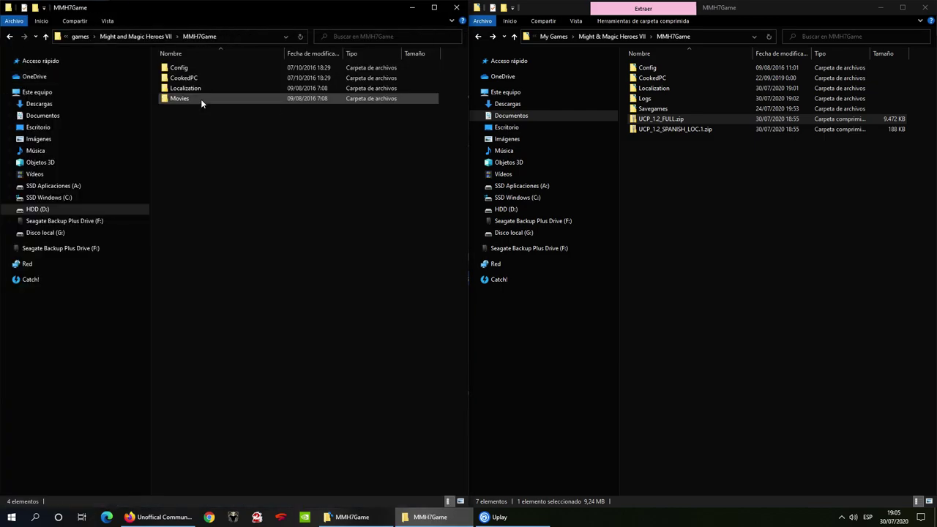
# Step: Compare the contents of the CookedPC folder in the installation path with the one in Documents
pyautogui.click(200, 78)
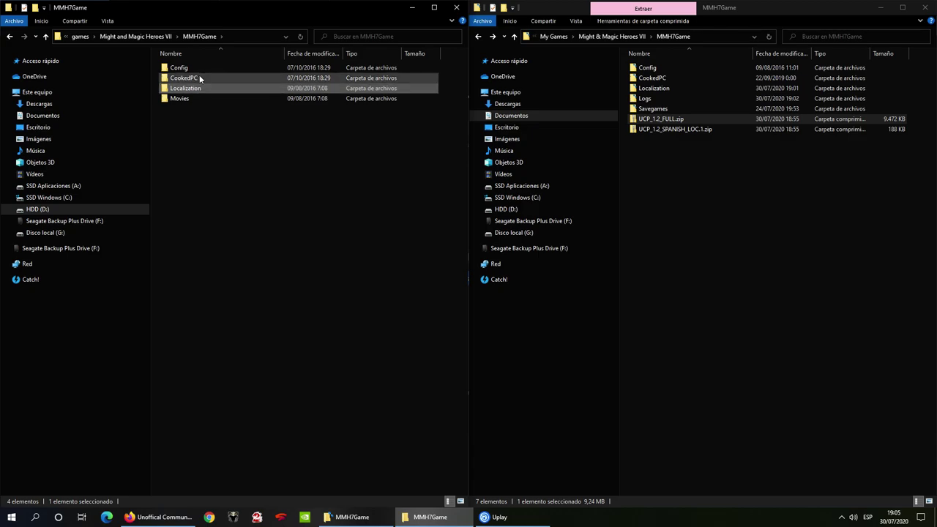
pyautogui.moveTo(196, 80)
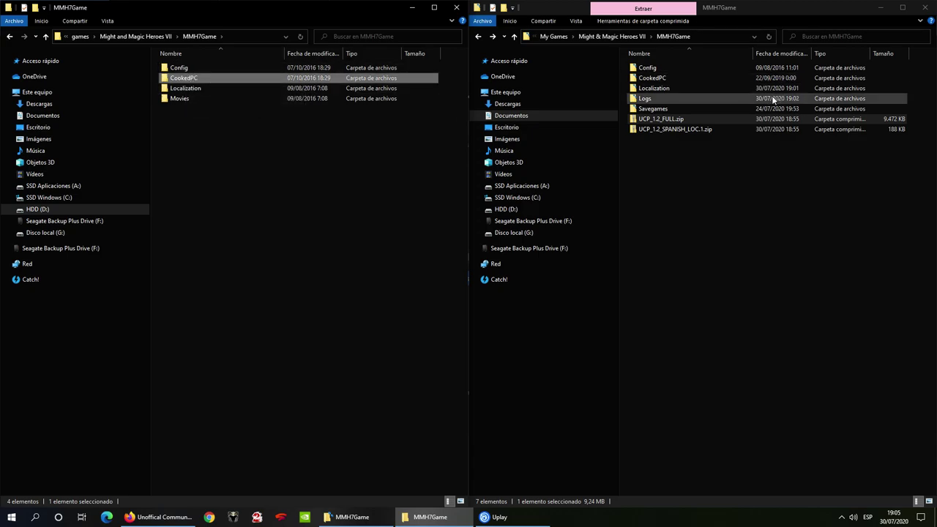
pyautogui.doubleClick(185, 79)
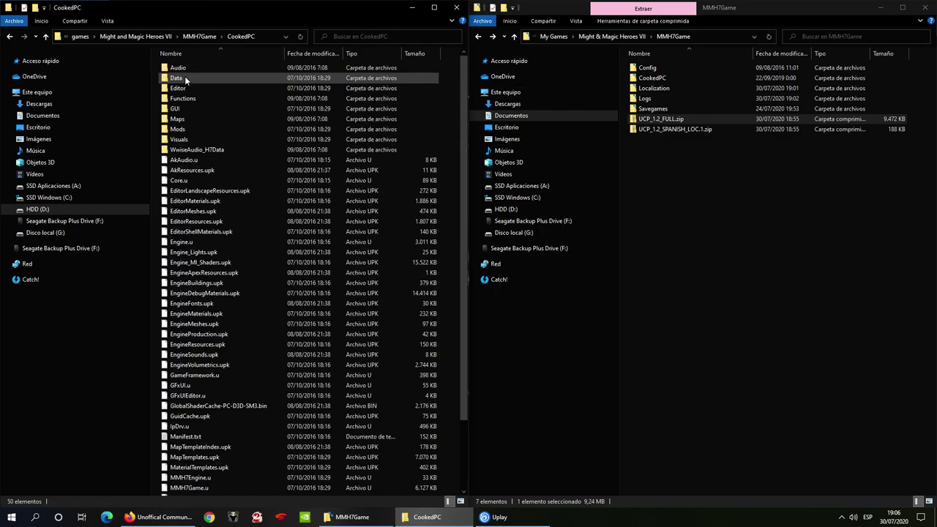
pyautogui.doubleClick(710, 78)
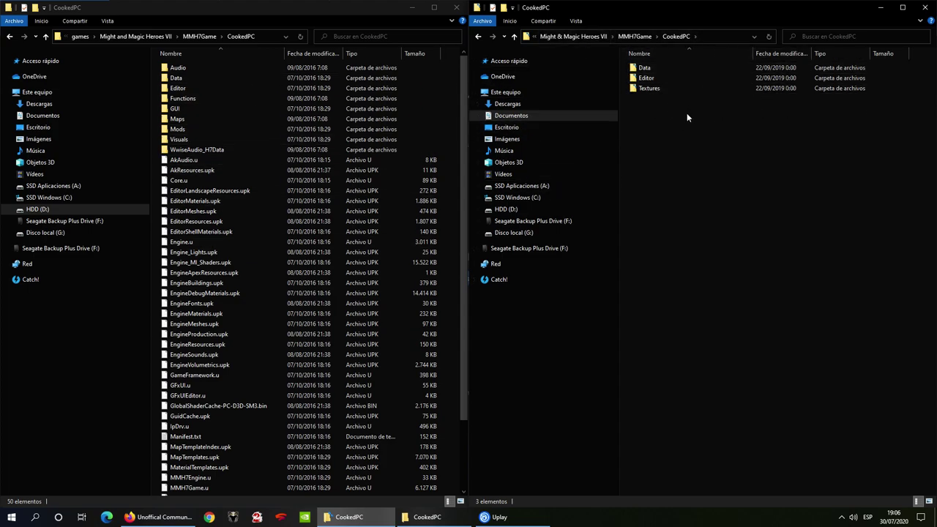
pyautogui.press('BackSpace')
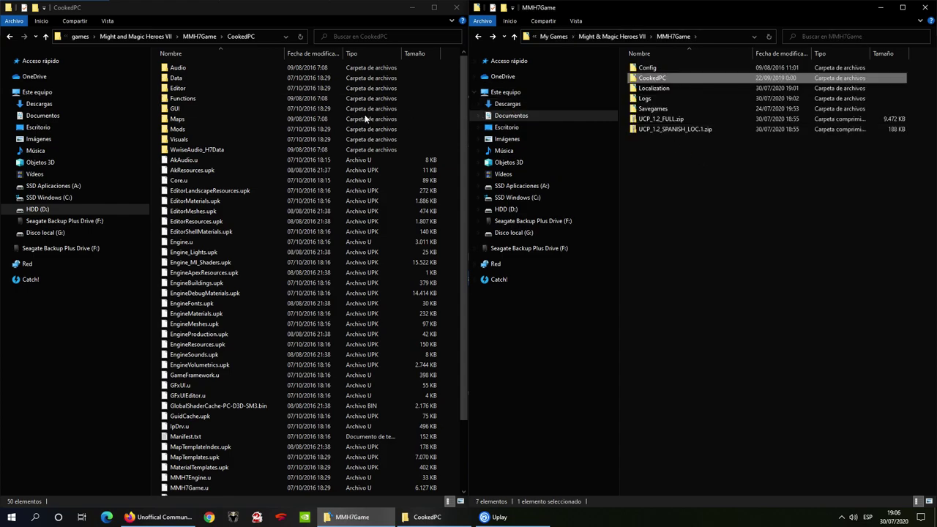
# Step: Permanently delete UCP_1.2_FULL.zip and UCP_1.2_SPANISH_LOC.1.zip from the Documents MMH7Game folder
pyautogui.moveTo(622, 119); pyautogui.dragTo(660, 137)
pyautogui.hotkey('shift', 'Delete')
pyautogui.press('Return')
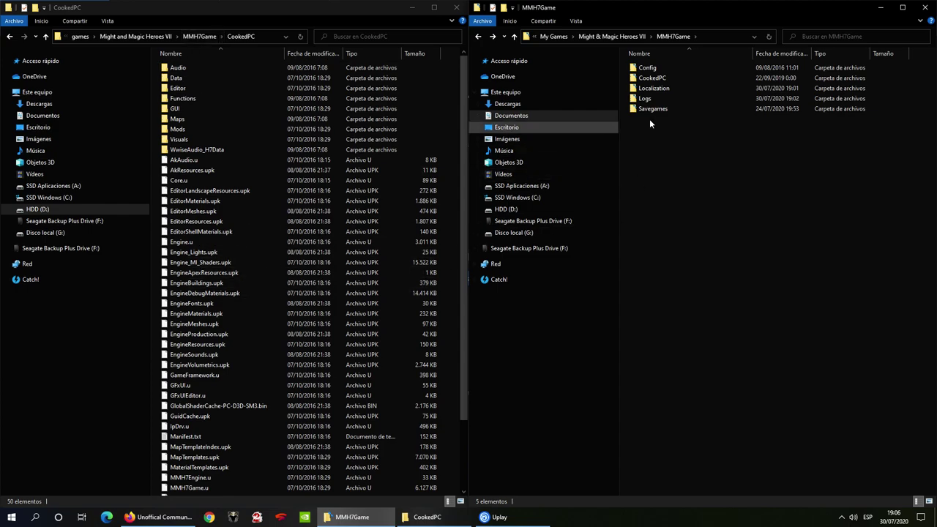
# Step: Examine the Documents CookedPC folder and the Spanish files in Localization > Content > ESN
pyautogui.doubleClick(693, 77)
pyautogui.click(691, 77)
pyautogui.hotkey('alt', 'Left')
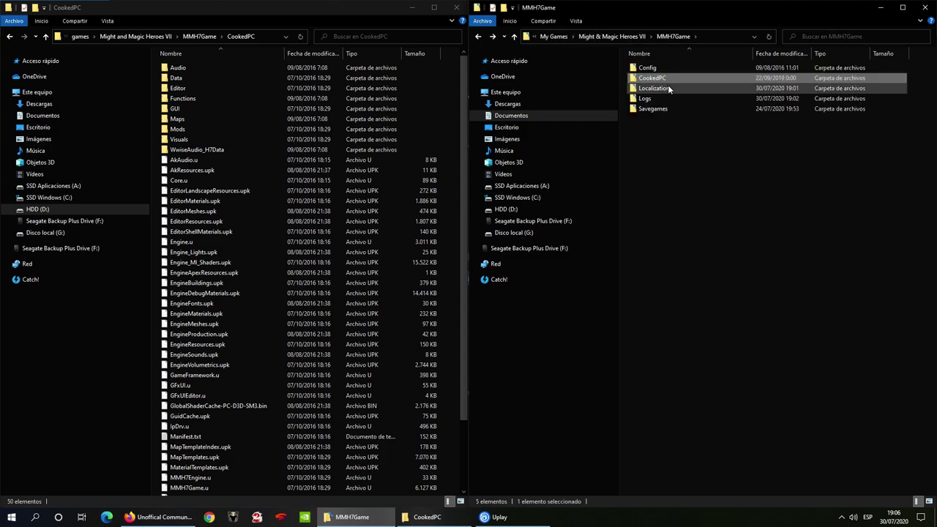
pyautogui.doubleClick(667, 77)
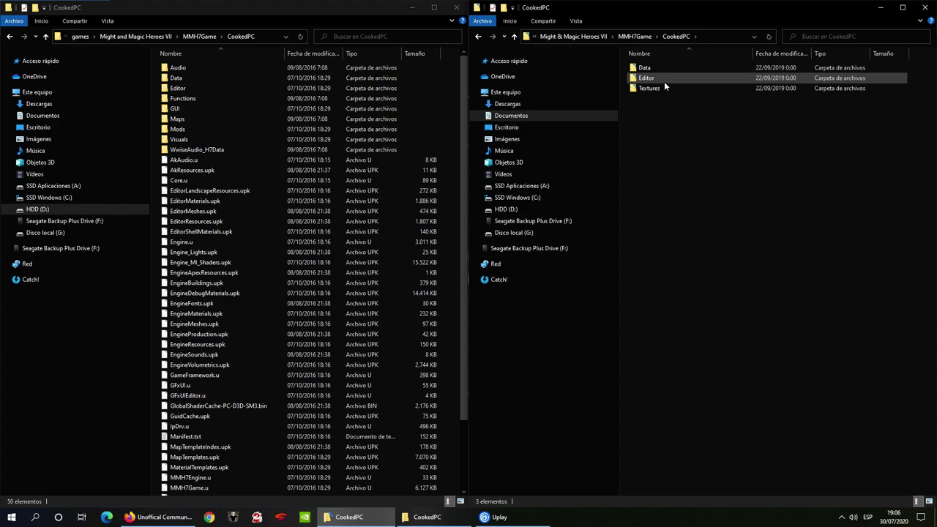
pyautogui.hotkey('alt', 'Left')
pyautogui.click(664, 88)
pyautogui.doubleClick(665, 89)
pyautogui.doubleClick(661, 67)
pyautogui.doubleClick(660, 68)
pyautogui.click(764, 181)
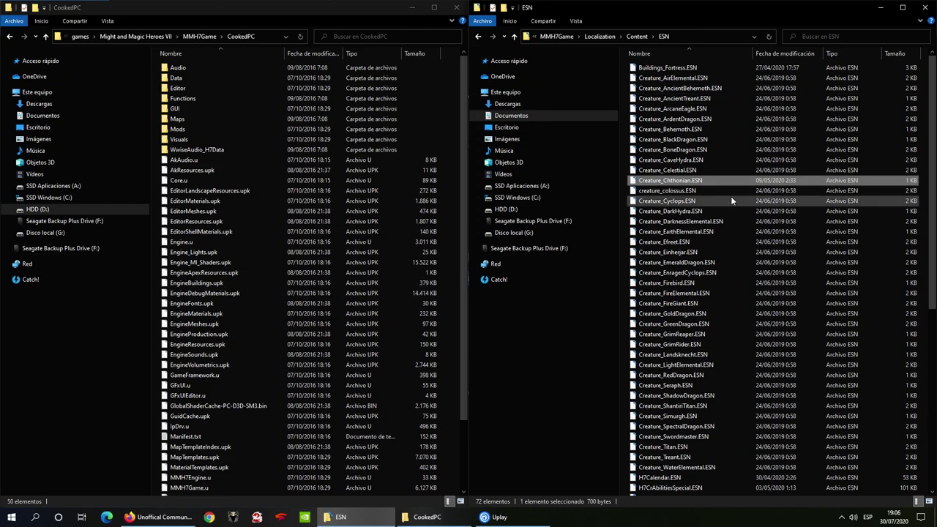
# Step: Switch to Firefox and reread the localization subfolder instructions, the mod check steps and the advice on changing the files' last modified date
pyautogui.click(160, 518)
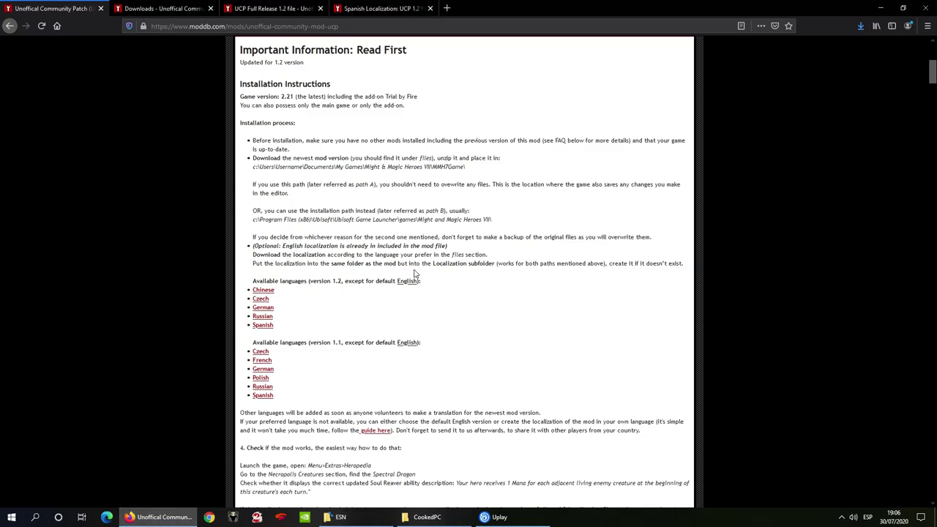
pyautogui.click(427, 516)
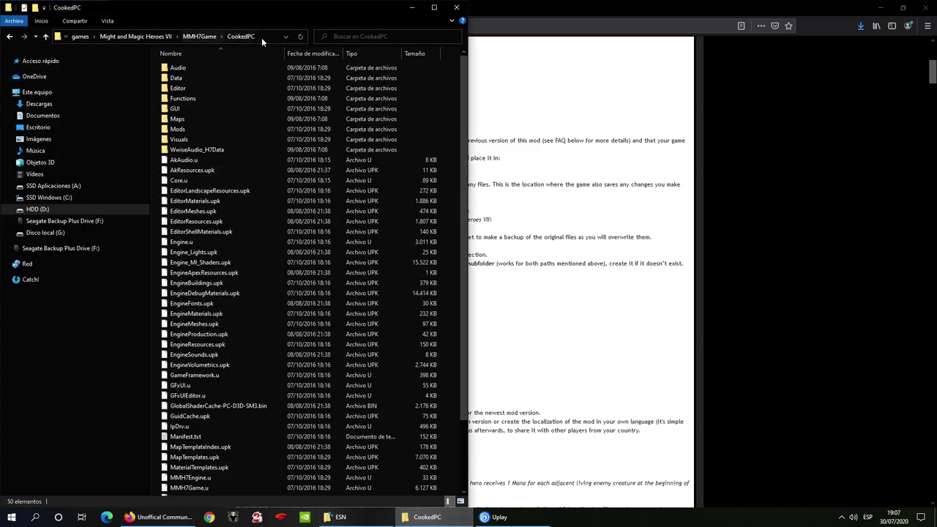
pyautogui.hotkey('alt', 'Tab')
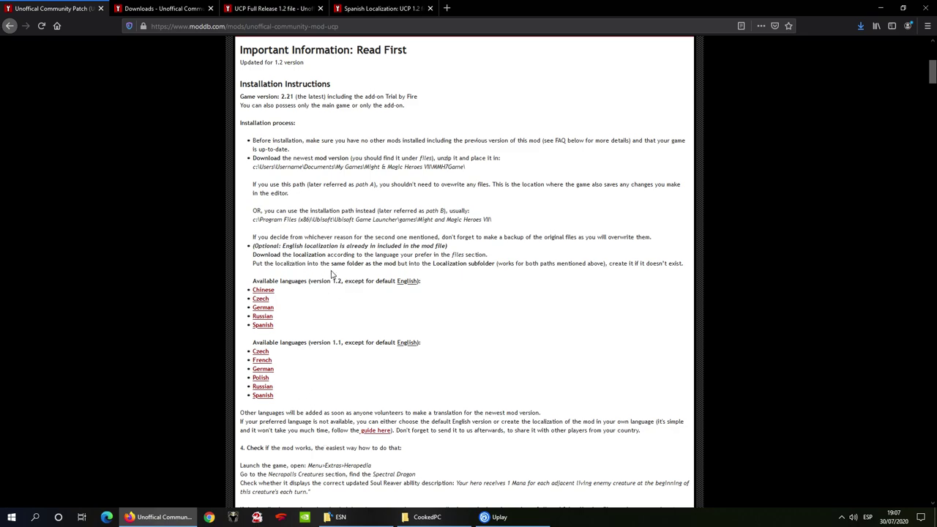
pyautogui.scroll(-5, 332, 275)
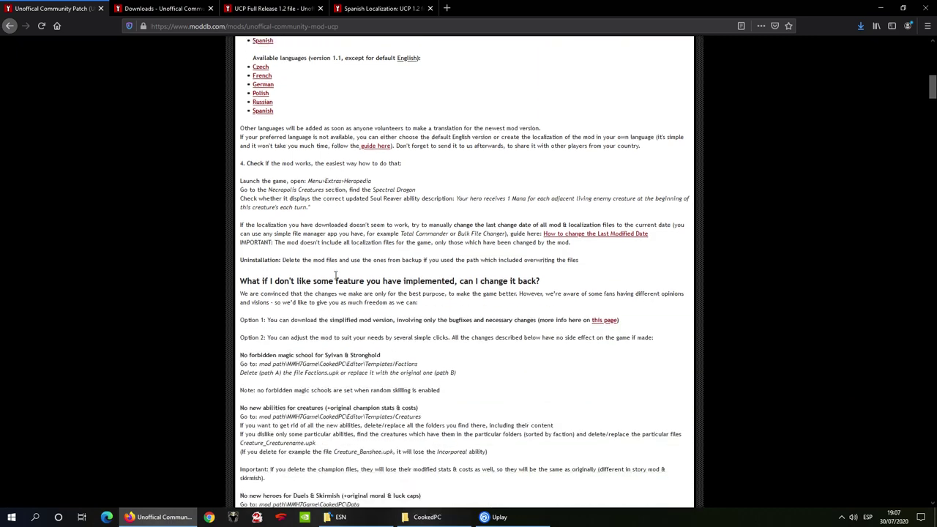
pyautogui.scroll(2, 331, 274)
pyautogui.moveTo(253, 199); pyautogui.dragTo(404, 199)
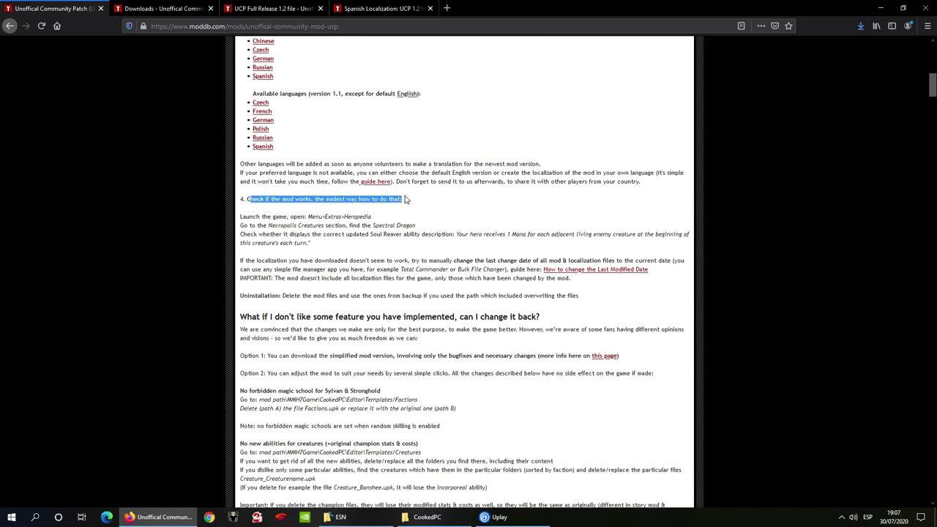
pyautogui.moveTo(243, 262); pyautogui.dragTo(541, 265)
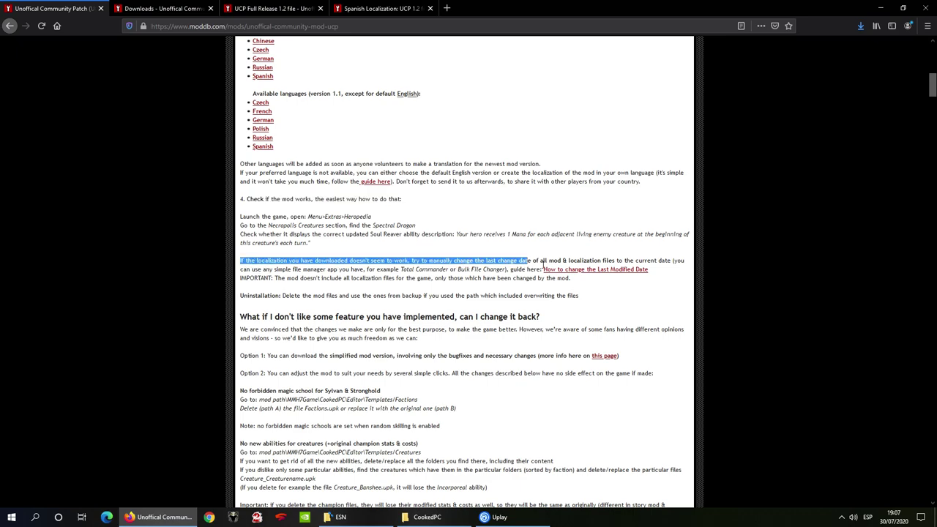
pyautogui.click(664, 273)
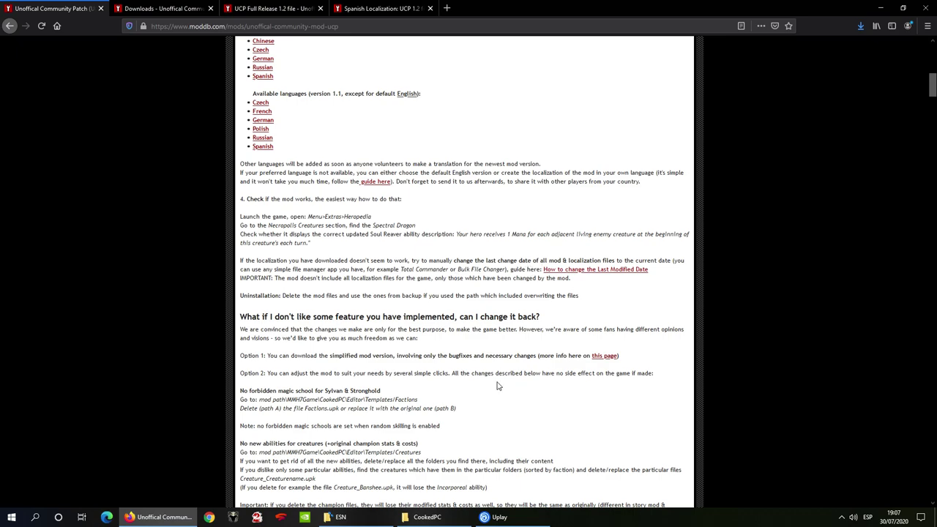
# Step: Switch to the ESN folder in File Explorer and check its full path and the localization files' modification dates
pyautogui.click(442, 517)
pyautogui.click(443, 517)
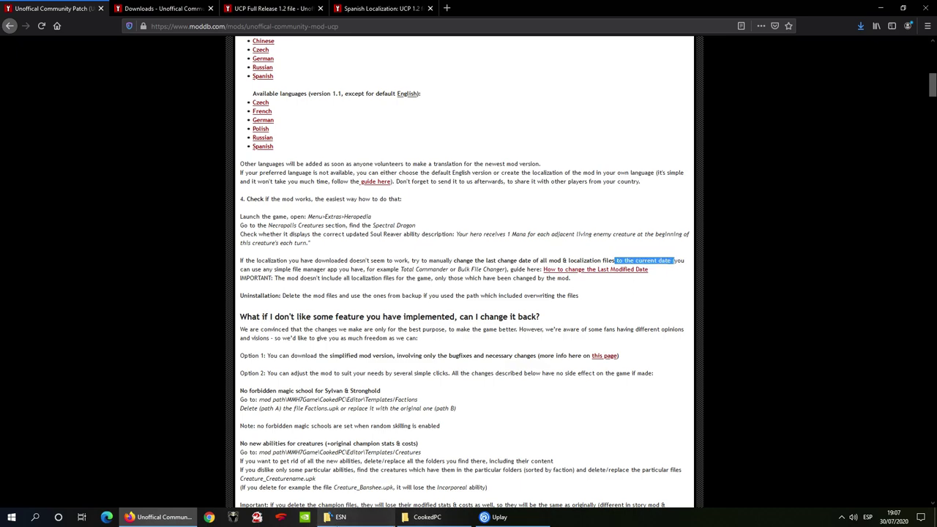
pyautogui.click(340, 516)
pyautogui.click(702, 37)
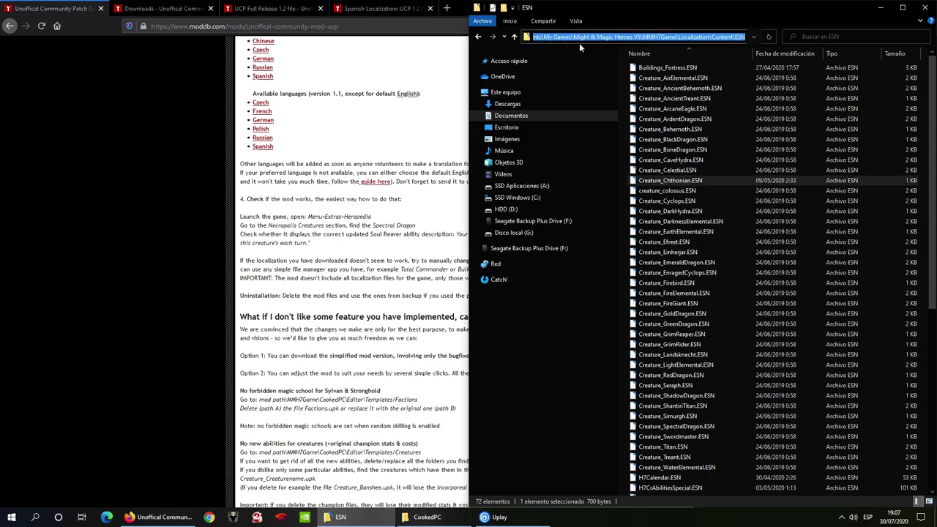
pyautogui.click(662, 130)
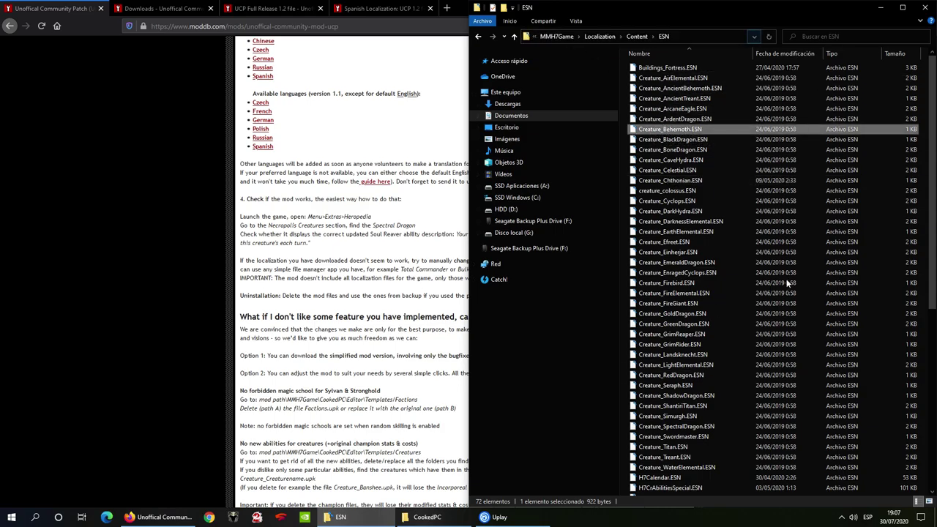
# Step: Close the CookedPC and ESN folder windows to return to the mod's instructions page in Firefox
pyautogui.click(427, 517)
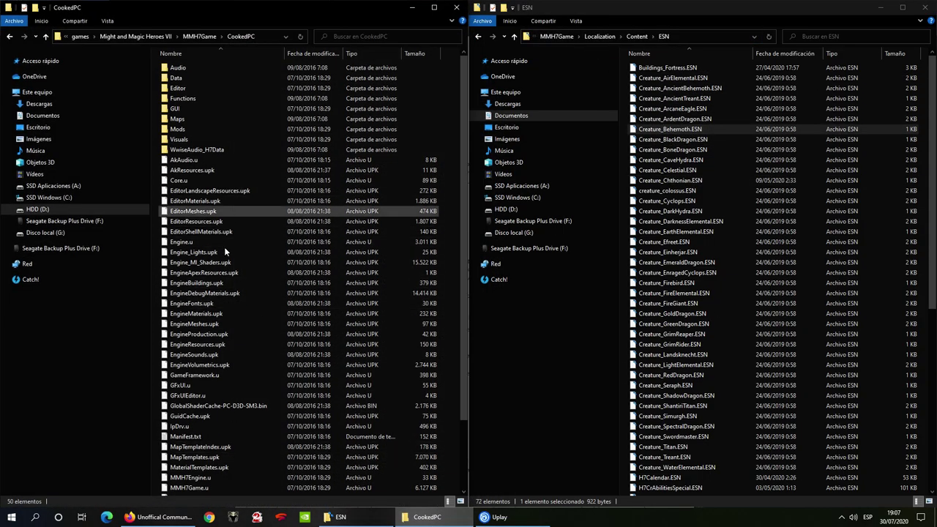
pyautogui.click(456, 7)
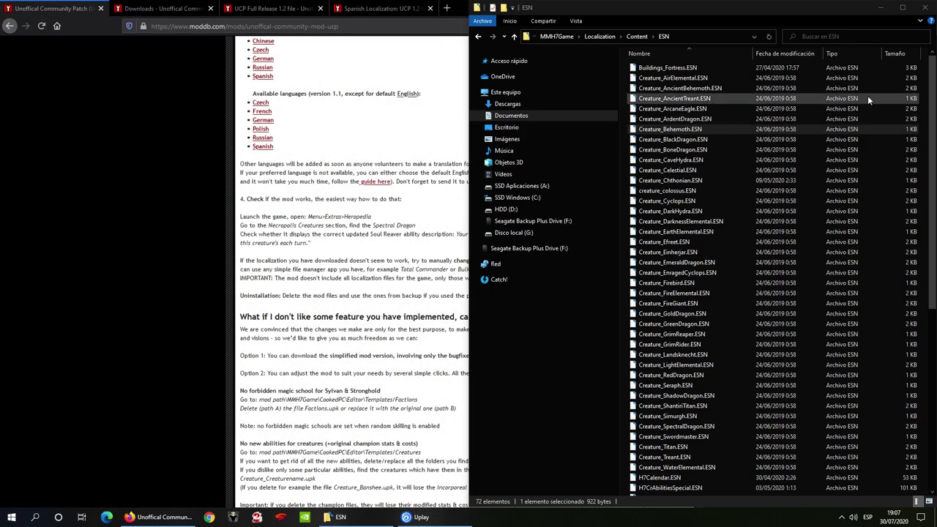
pyautogui.click(926, 7)
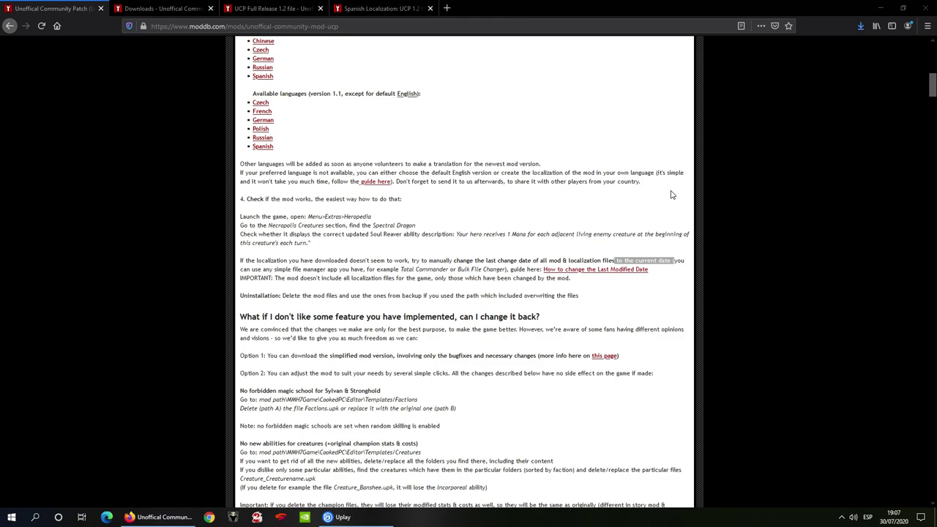